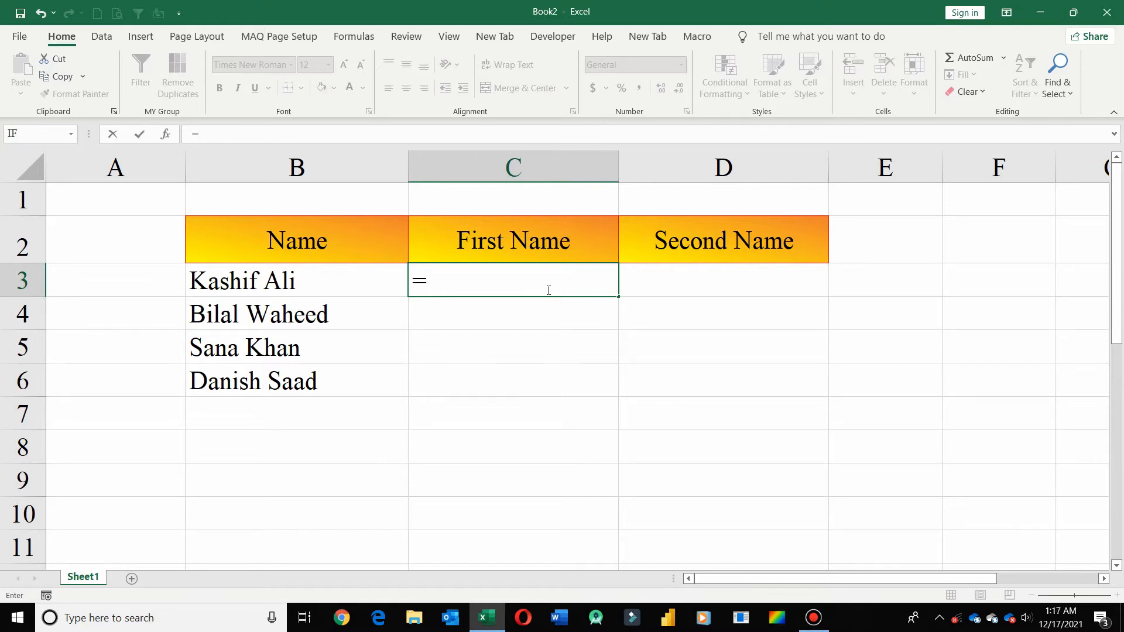
- Begin a SUBSTITUTE formula in C3 that takes B3 as the text and a single space " " as the old text
{"action": "type", "text": "sub"}
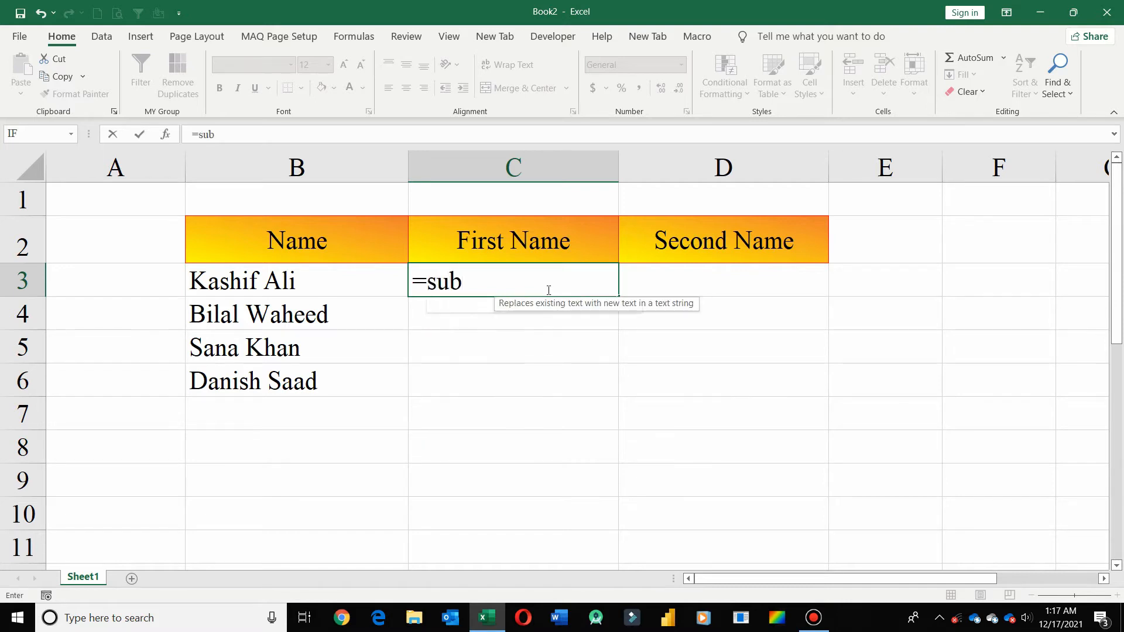
{"action": "key", "text": "Tab"}
{"action": "key", "text": "Left"}
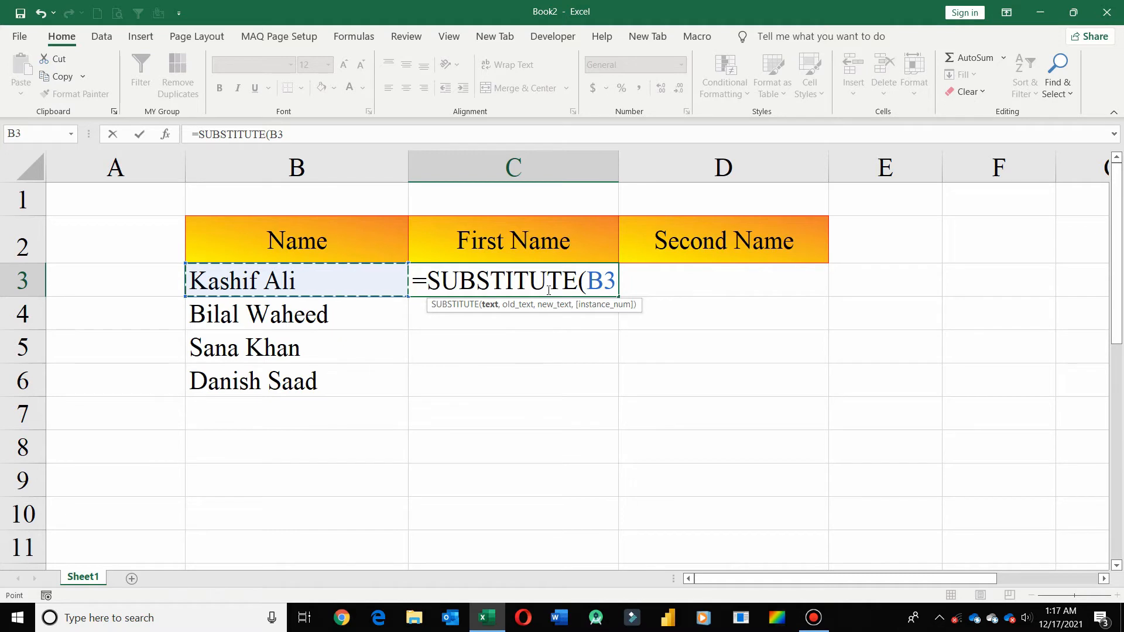
{"action": "type", "text": ","}
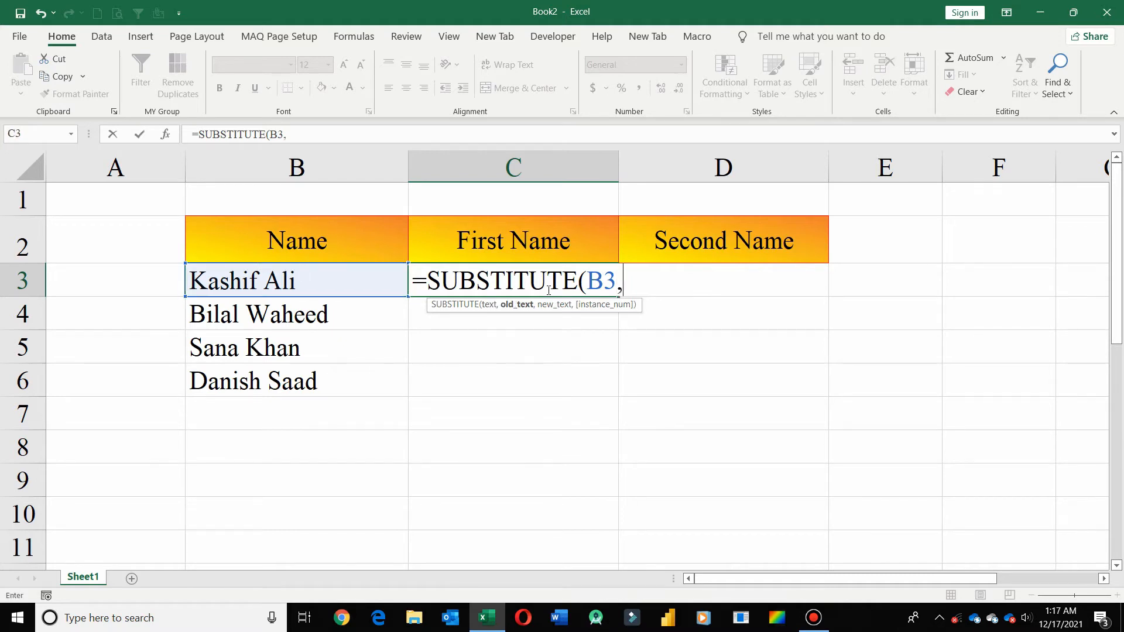
{"action": "type", "text": "\" \","}
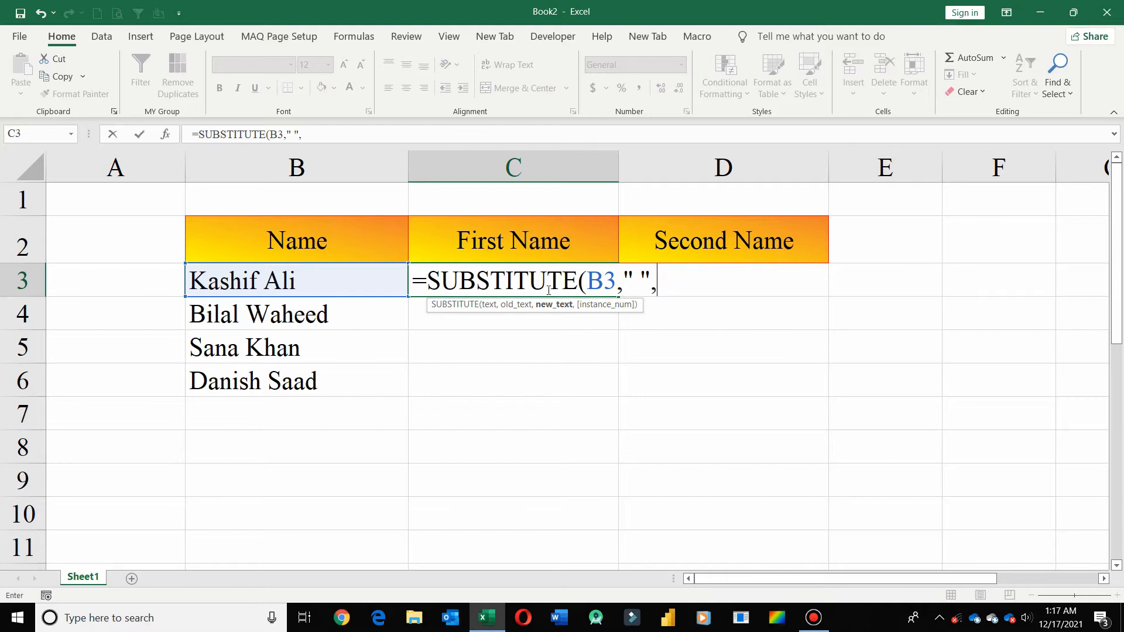
{"action": "type", "text": "rep"}
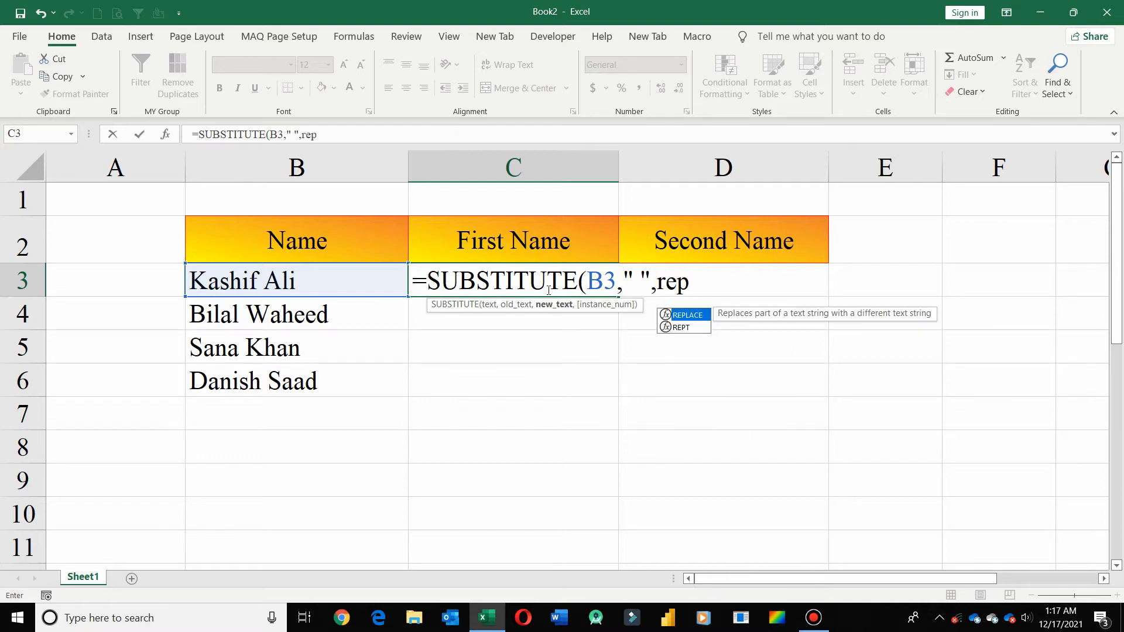
- Complete the SUBSTITUTE formula in C3 with REPT(" ",100) as the new text
{"action": "key", "text": "Down"}
{"action": "key", "text": "Tab"}
{"action": "type", "text": "\" \","}
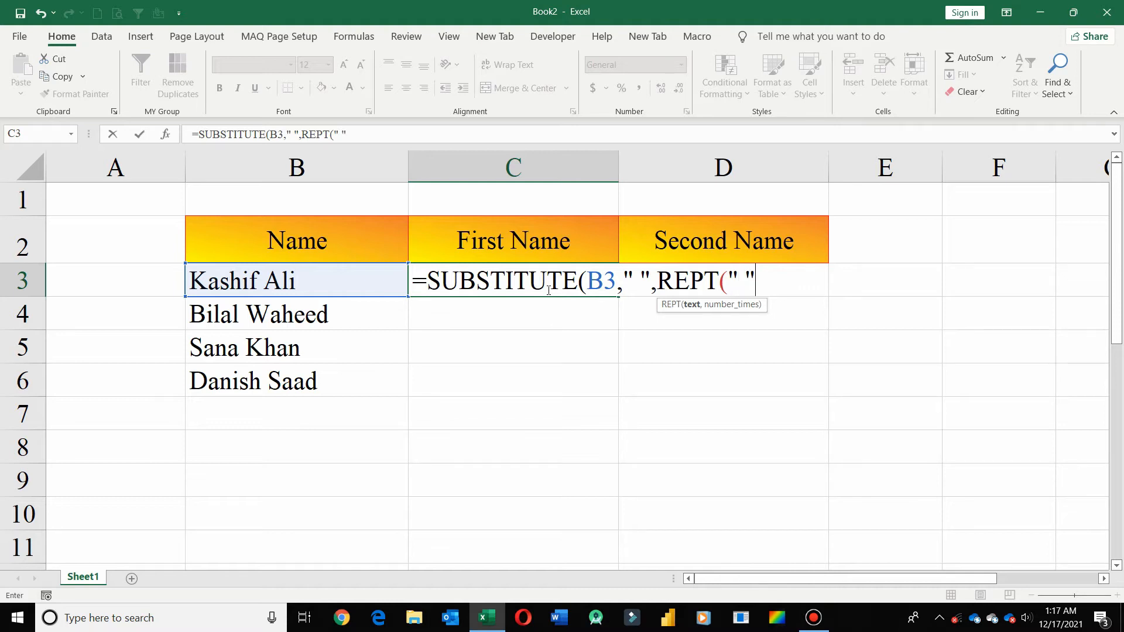
{"action": "type", "text": "100"}
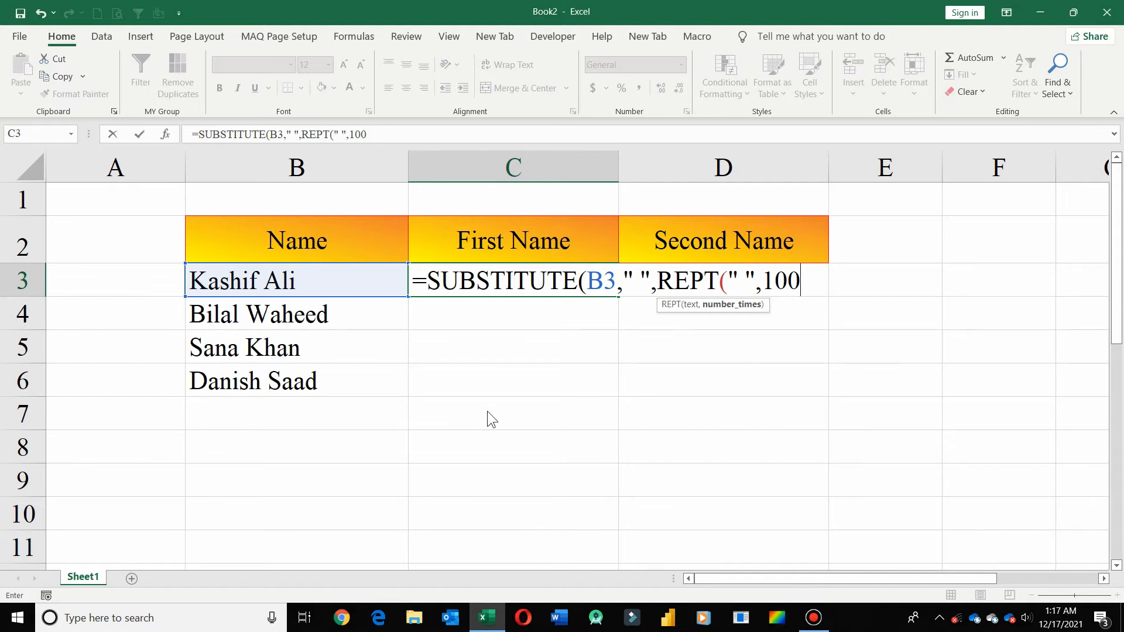
{"action": "key", "text": "Return"}
{"action": "key", "text": "Return"}
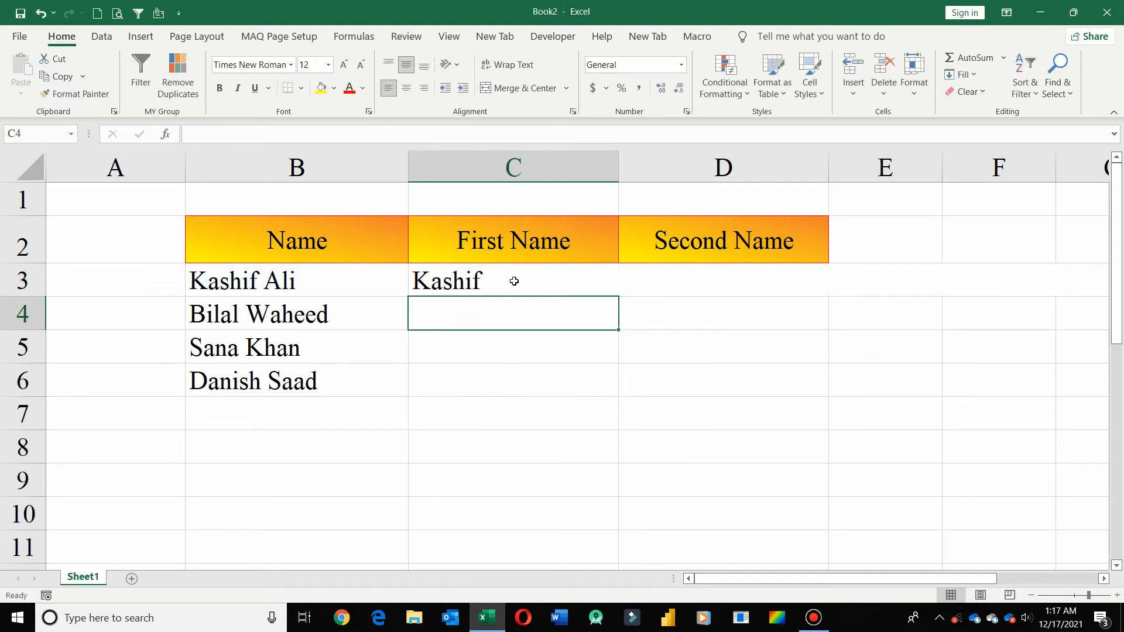
- Wrap the C3 formula in LEFT, append 100 after the SUBSTITUTE part, and accept the suggested formula correction
{"action": "left_click", "coordinate": [513, 282]}
{"action": "left_click_drag", "start_coordinate": [826, 581], "coordinate": [740, 544]}
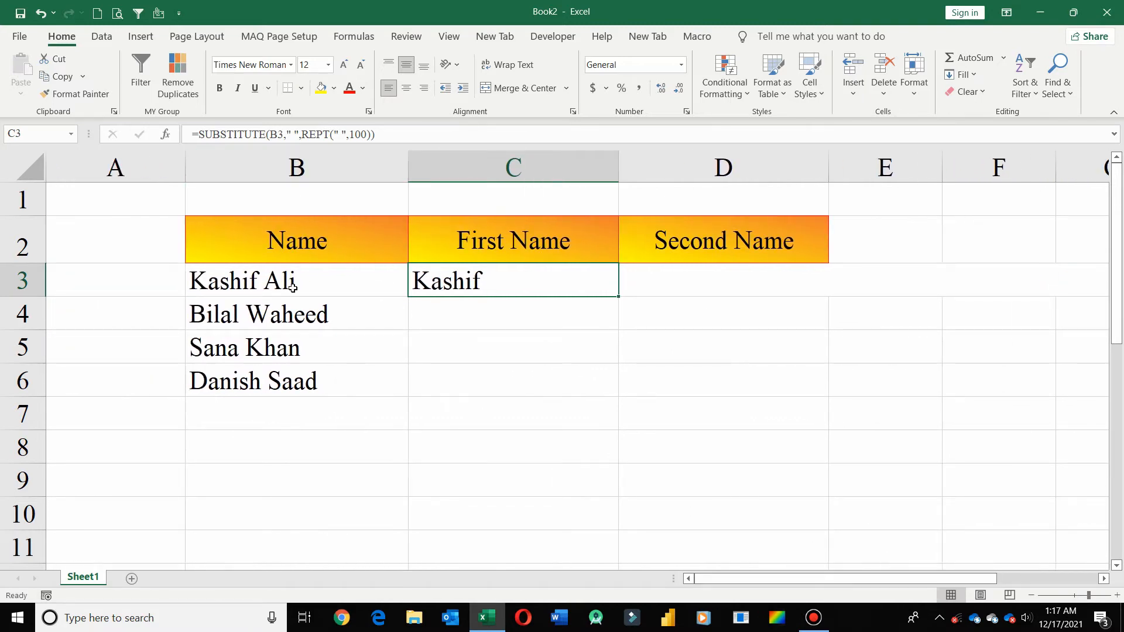
{"action": "left_click", "coordinate": [198, 134]}
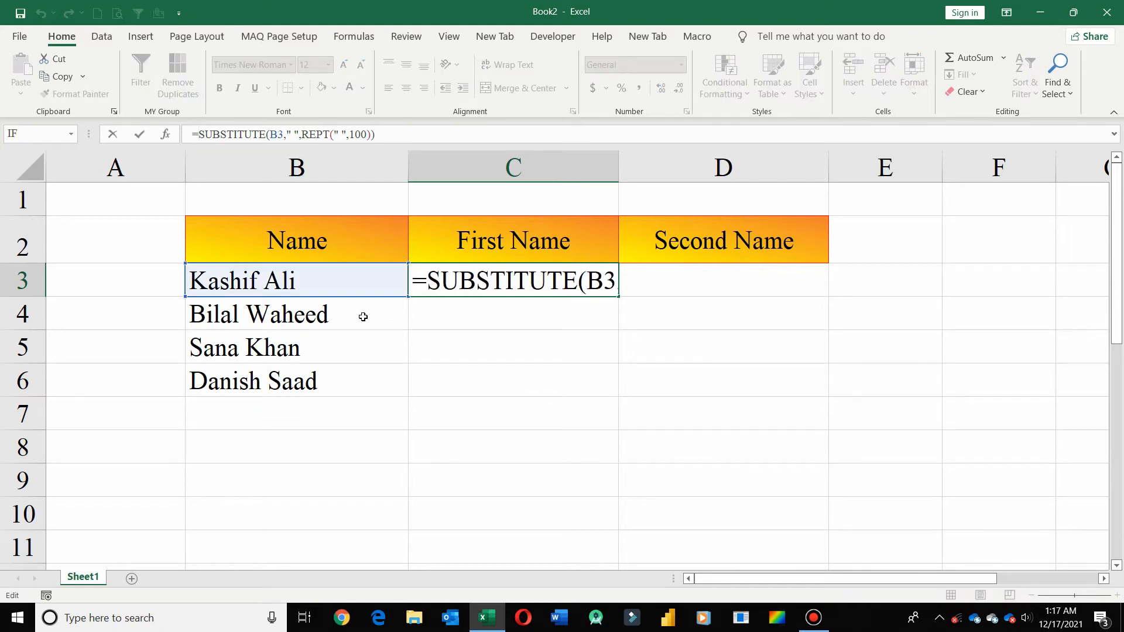
{"action": "type", "text": "left("}
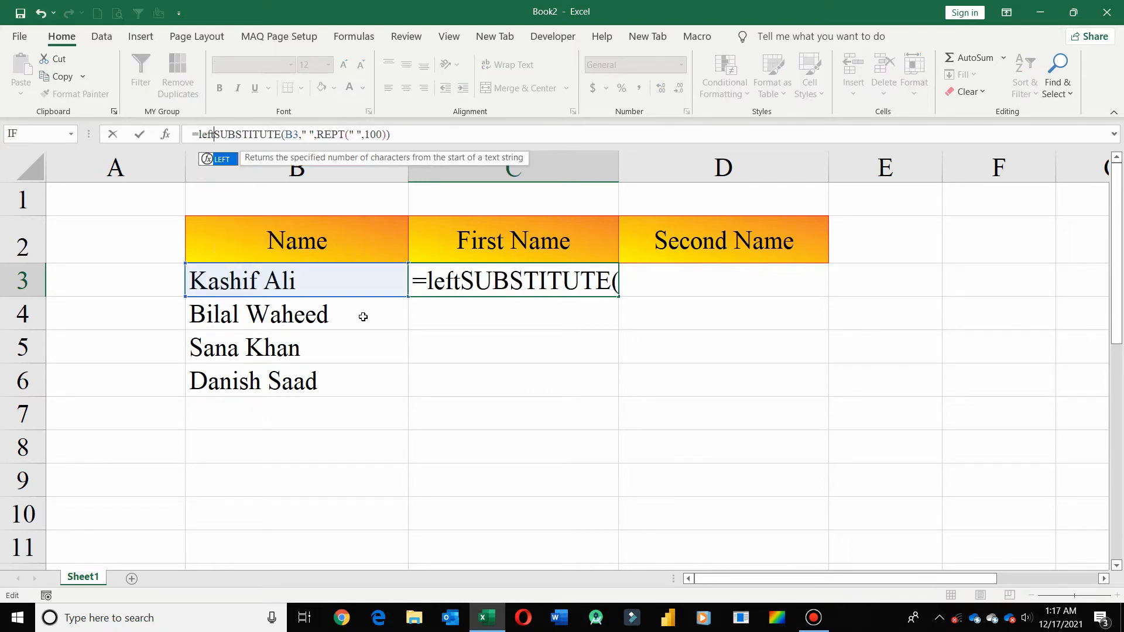
{"action": "key", "text": "End"}
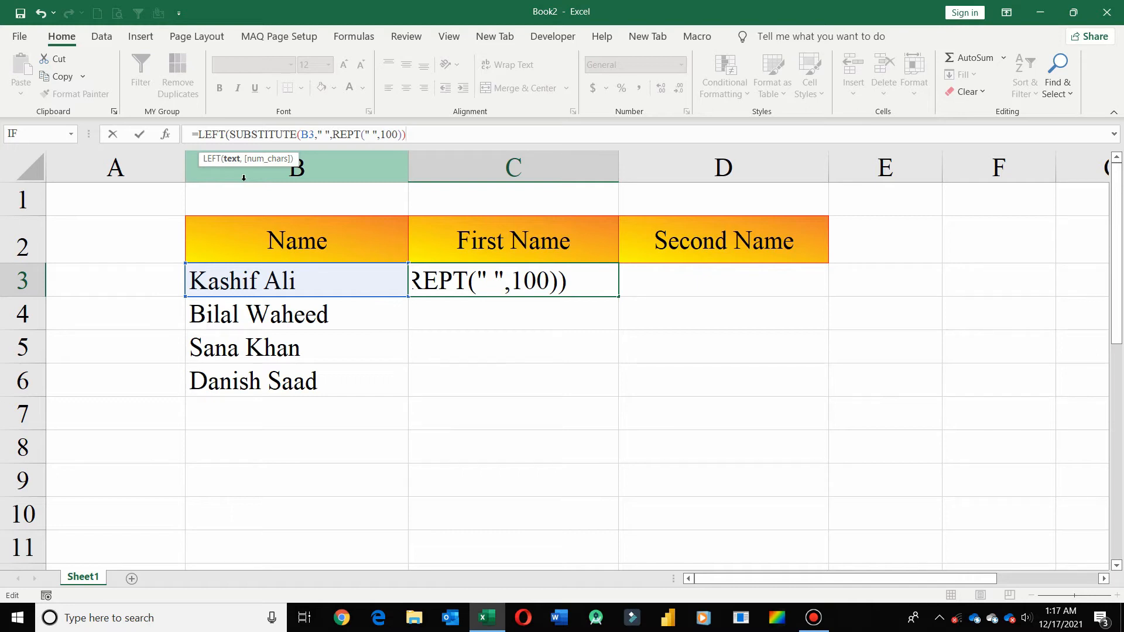
{"action": "type", "text": "100"}
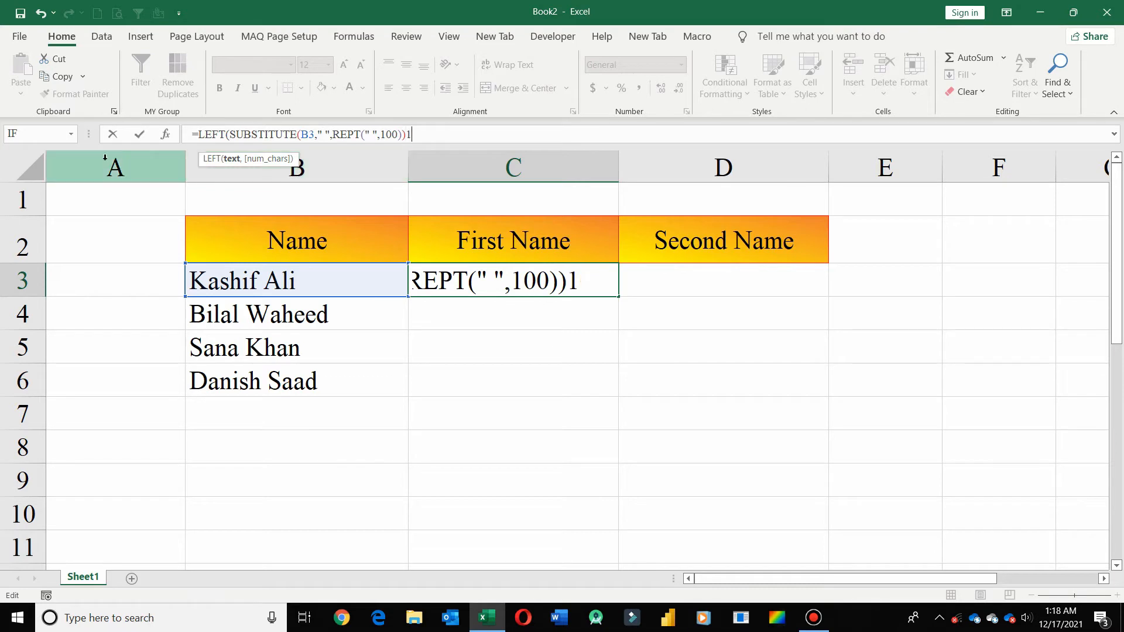
{"action": "key", "text": "Return"}
{"action": "key", "text": "Return"}
{"action": "key", "text": "Up"}
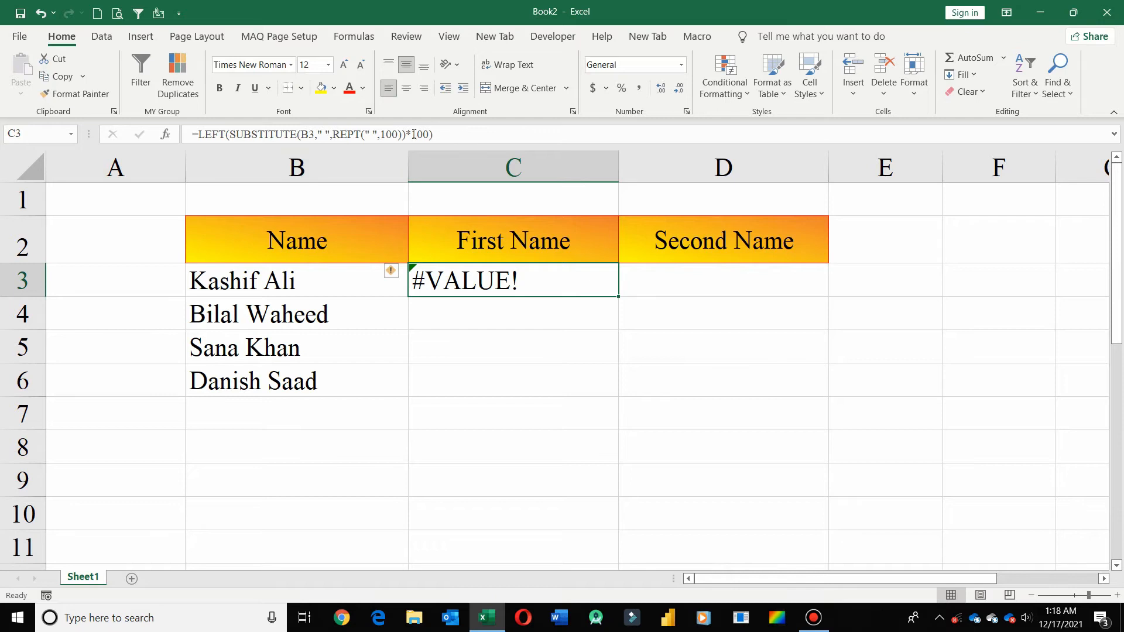
- Replace the asterisk before the final 100 in the C3 LEFT formula with a comma
{"action": "left_click", "coordinate": [458, 135]}
{"action": "key", "text": "Left"}
{"action": "key", "text": "Left"}
{"action": "key", "text": "Left"}
{"action": "key", "text": "BackSpace"}
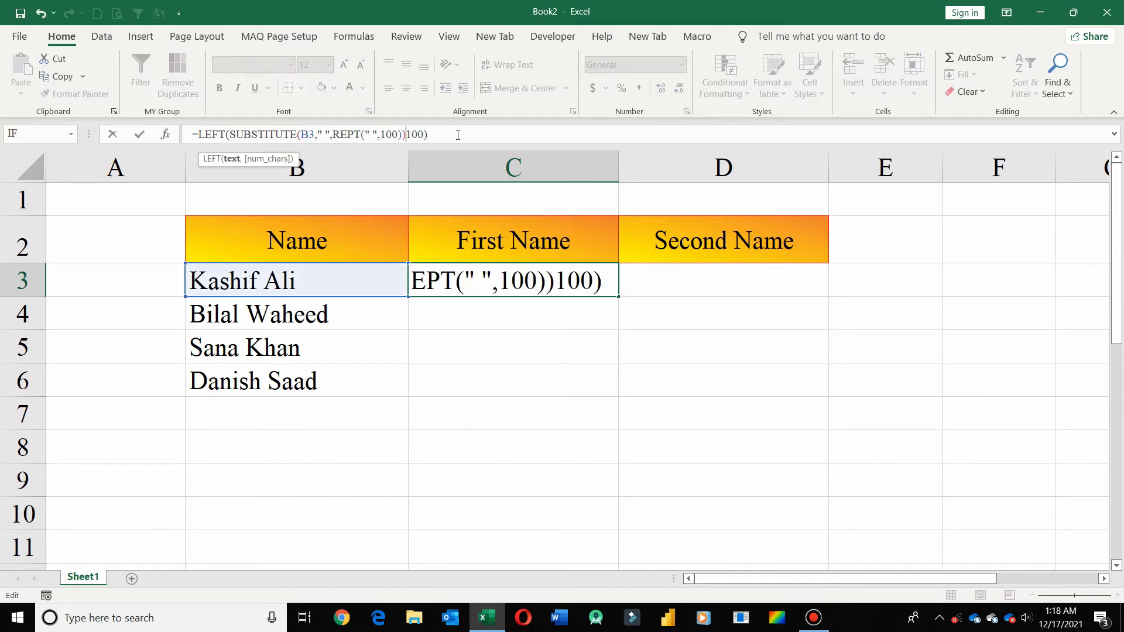
{"action": "type", "text": ","}
{"action": "key", "text": "Return"}
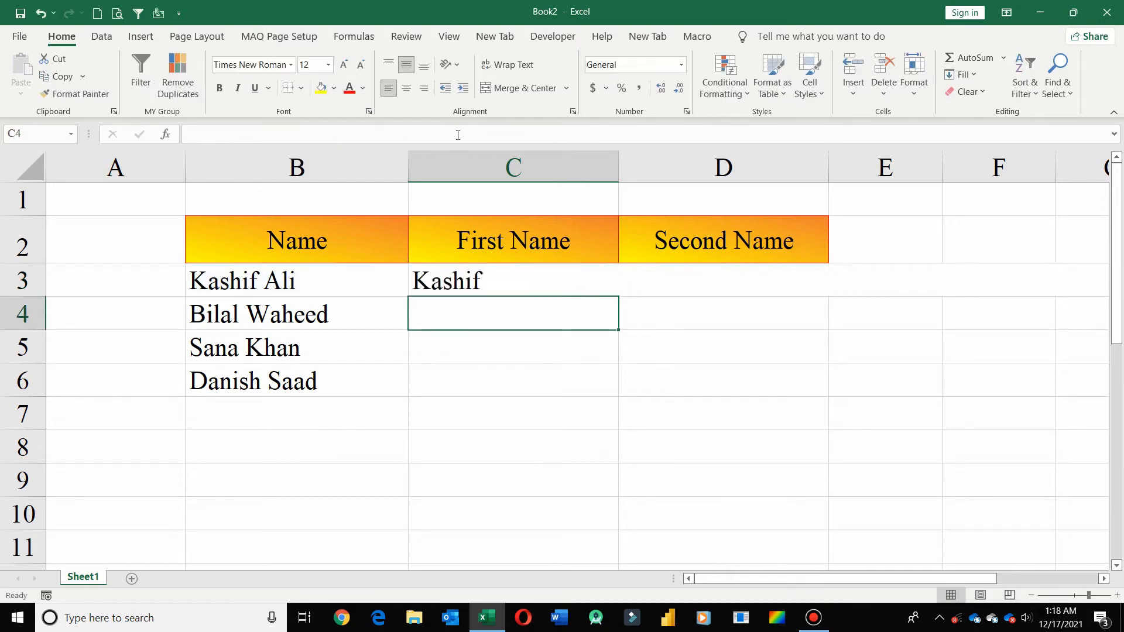
{"action": "key", "text": "Up"}
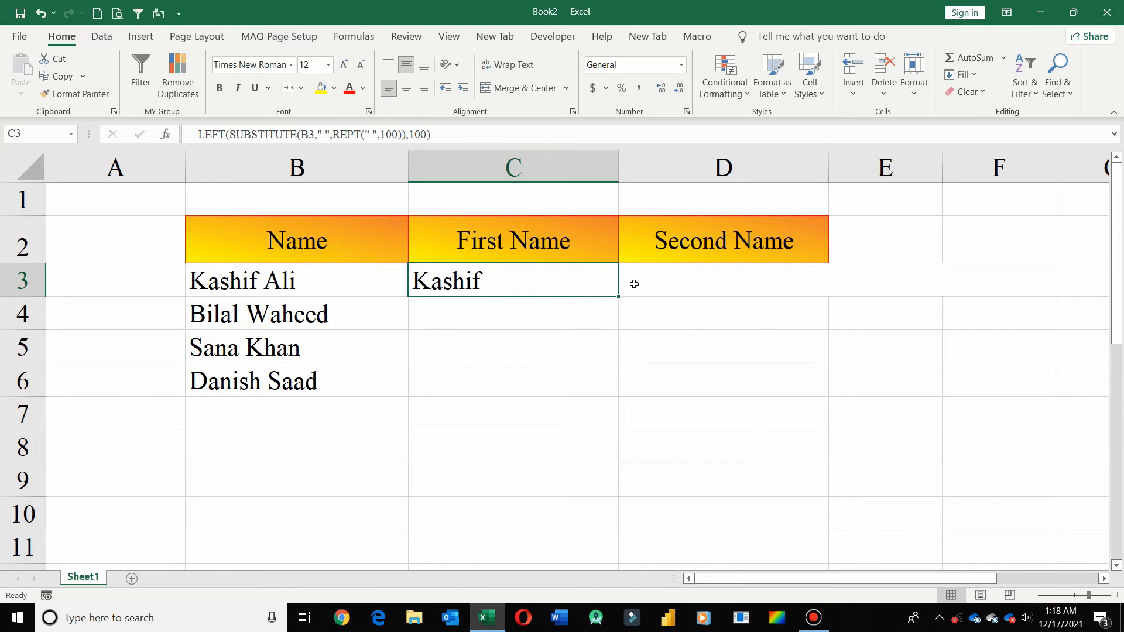
- Copy C3 and paste only its value into C7 with Paste Special
{"action": "left_click", "coordinate": [202, 134]}
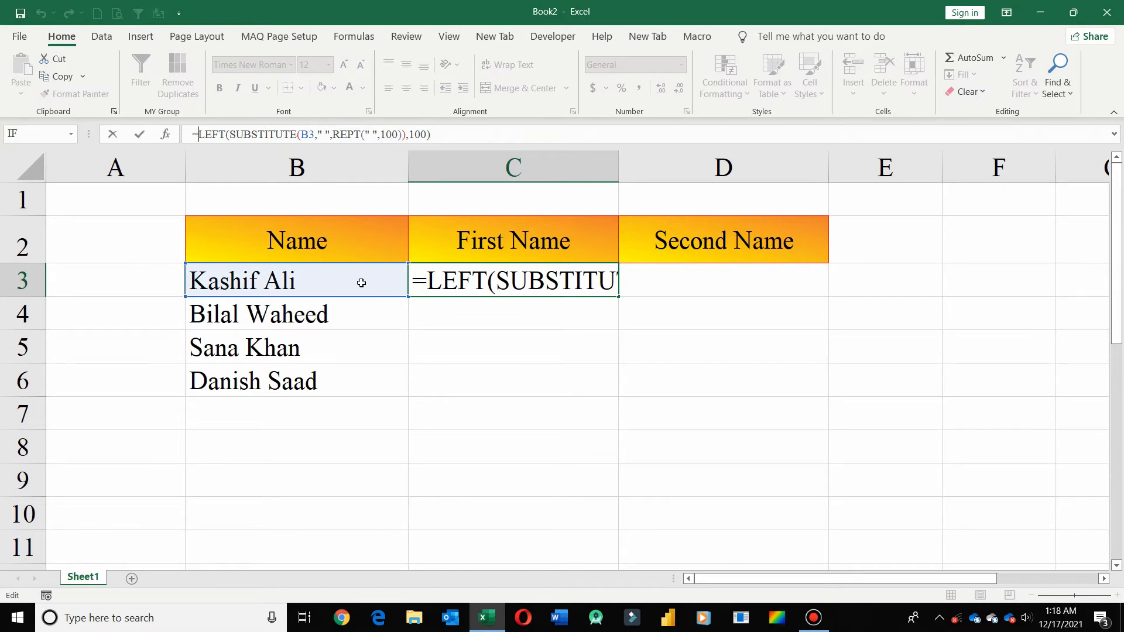
{"action": "key", "text": "ctrl+Return"}
{"action": "key", "text": "ctrl+c"}
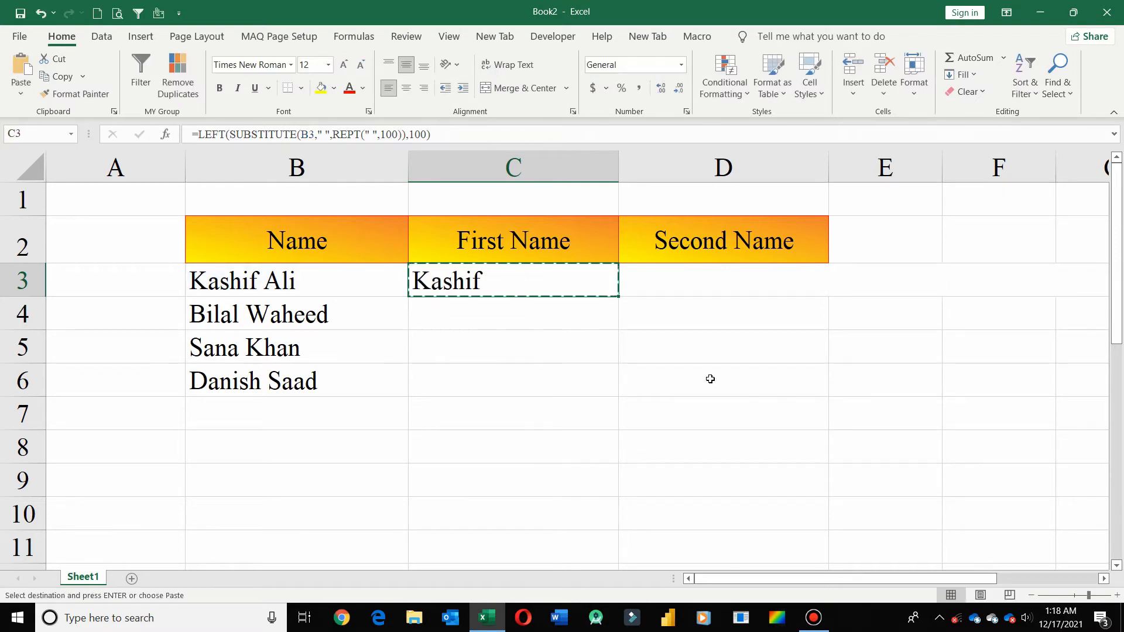
{"action": "left_click", "coordinate": [486, 421]}
{"action": "right_click", "coordinate": [486, 420]}
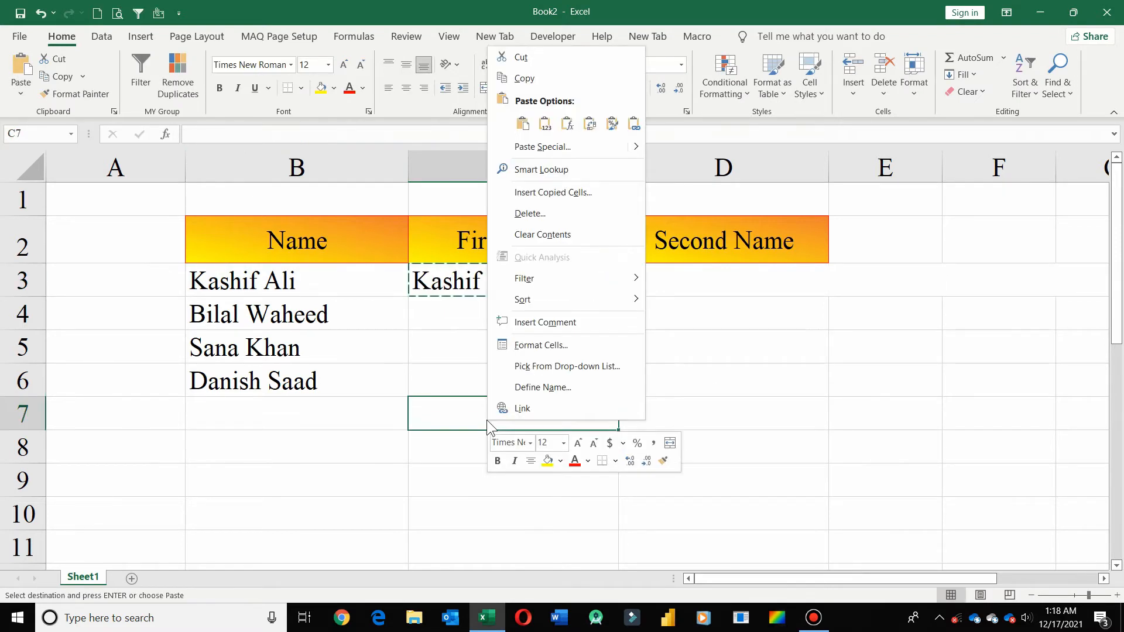
{"action": "left_click", "coordinate": [531, 147]}
{"action": "left_click", "coordinate": [424, 94]}
{"action": "left_click", "coordinate": [572, 248]}
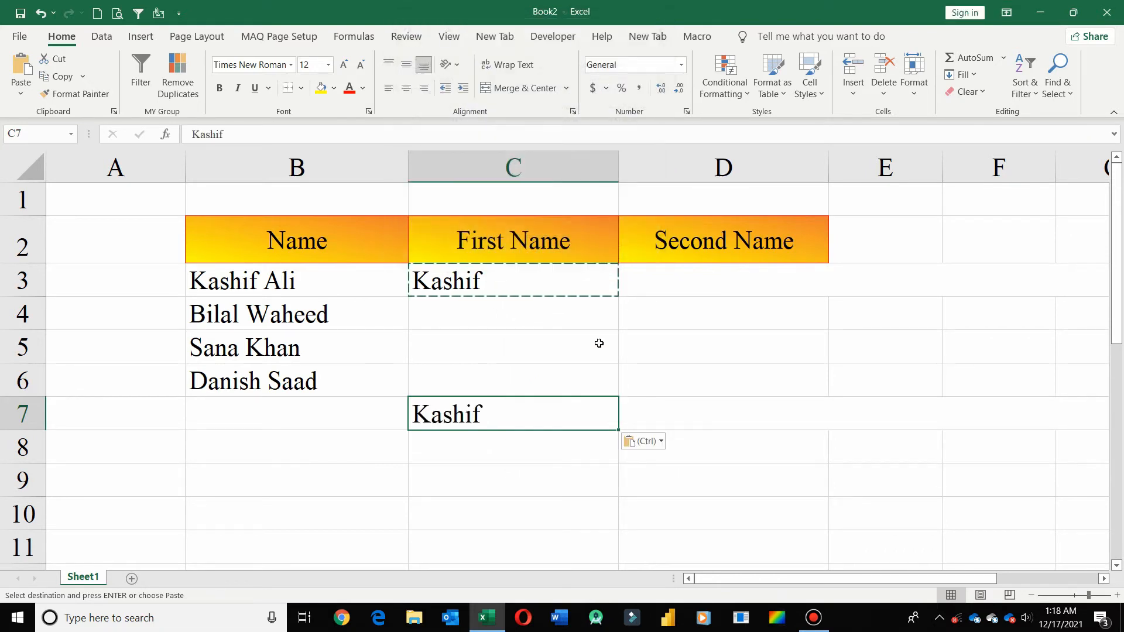
- Inspect the pasted text in C7 for trailing spaces and clear the cell
{"action": "double_click", "coordinate": [518, 410]}
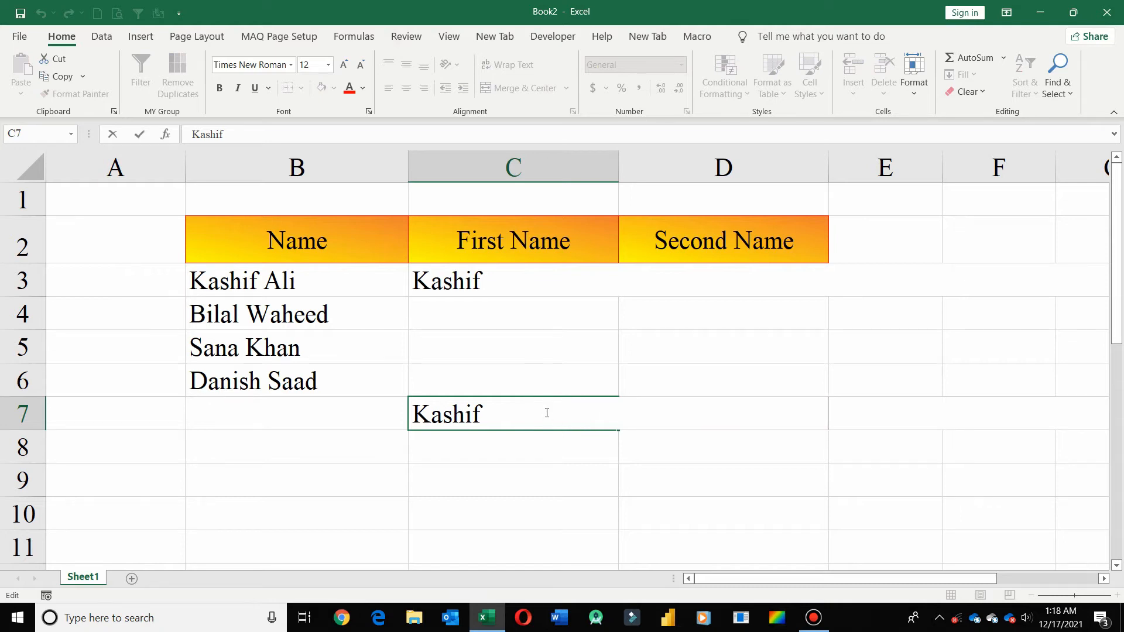
{"action": "key", "text": "ctrl+Return"}
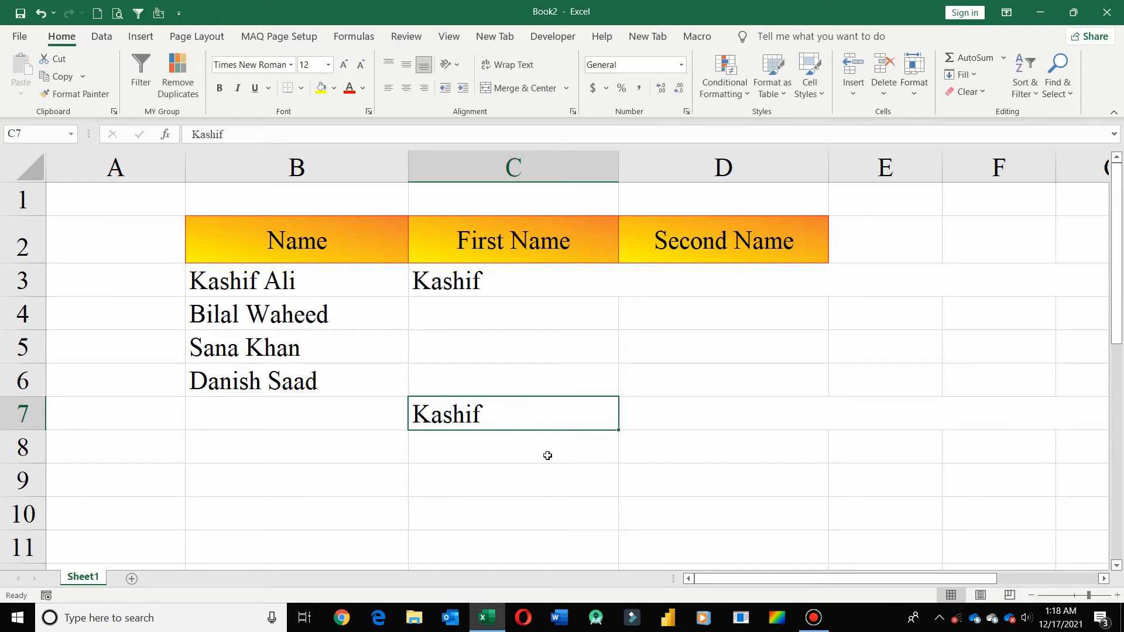
{"action": "key", "text": "Delete"}
- Wrap the LEFT formula in C3 in TRIM and accept the suggested closing-parenthesis correction
{"action": "left_click", "coordinate": [520, 277]}
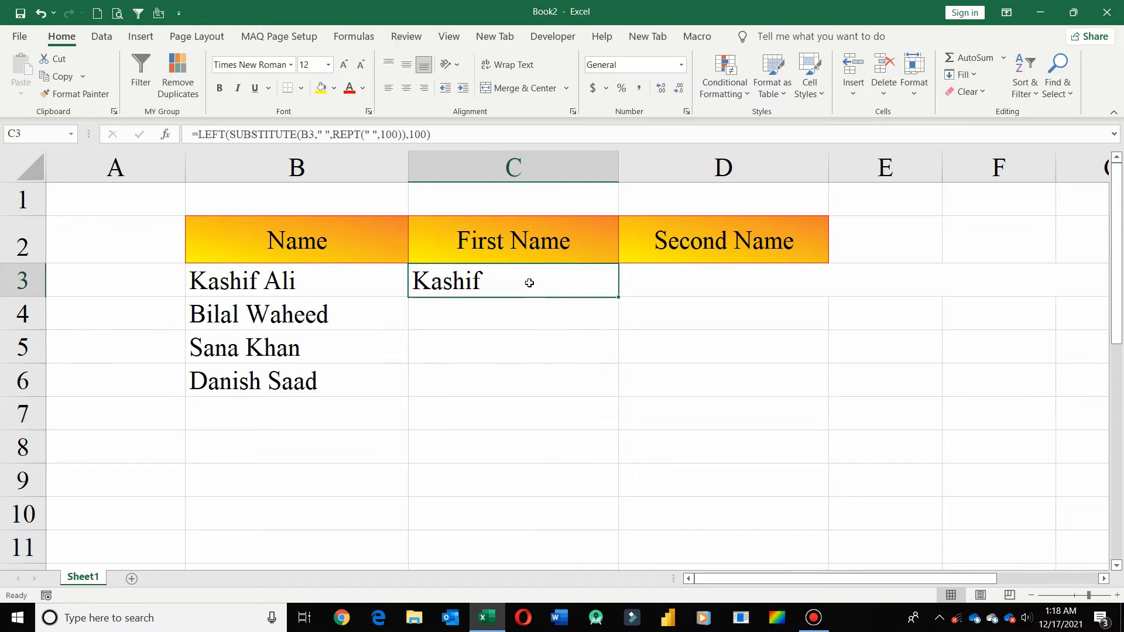
{"action": "left_click", "coordinate": [199, 139]}
{"action": "type", "text": "trim("}
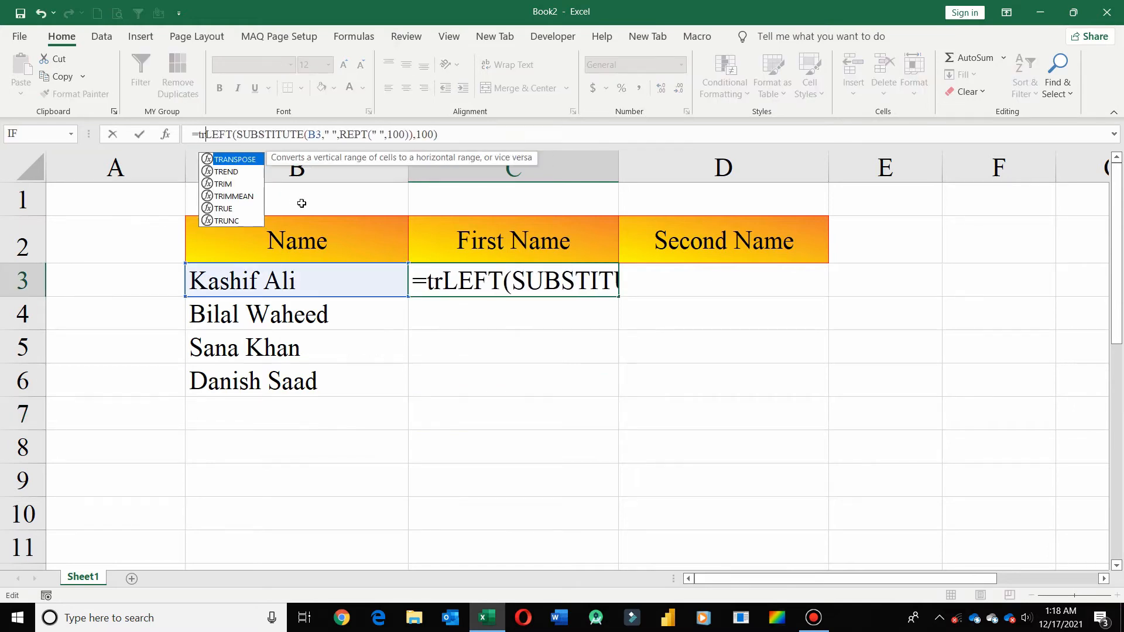
{"action": "key", "text": "Return"}
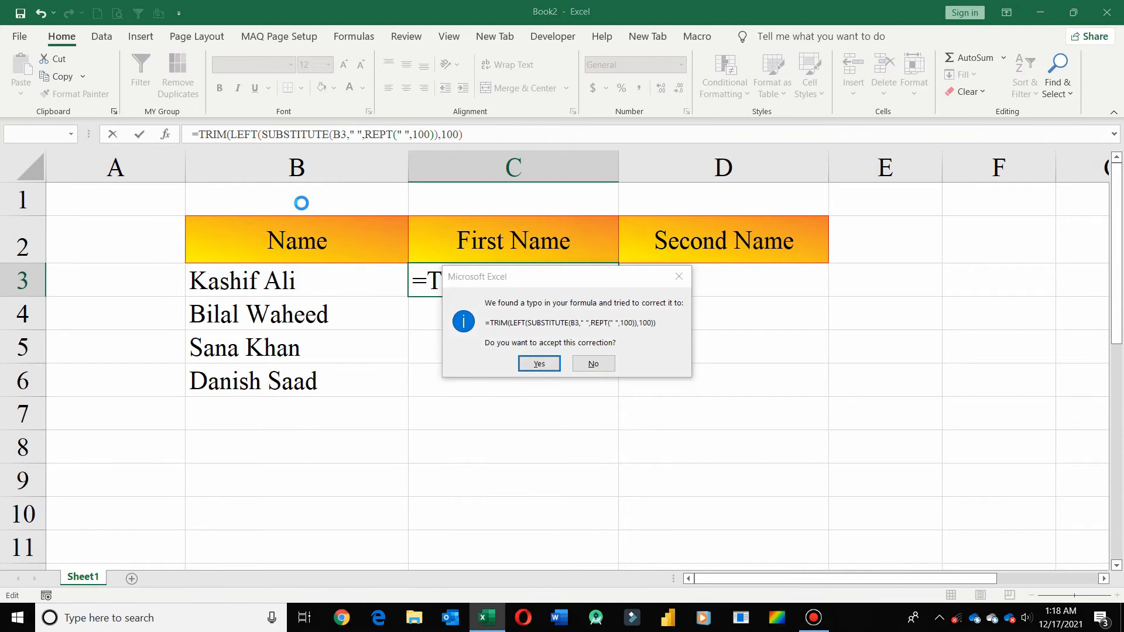
{"action": "key", "text": "Return"}
- Copy the trimmed result in C3 and paste it into C7 as Values
{"action": "left_click", "coordinate": [560, 284]}
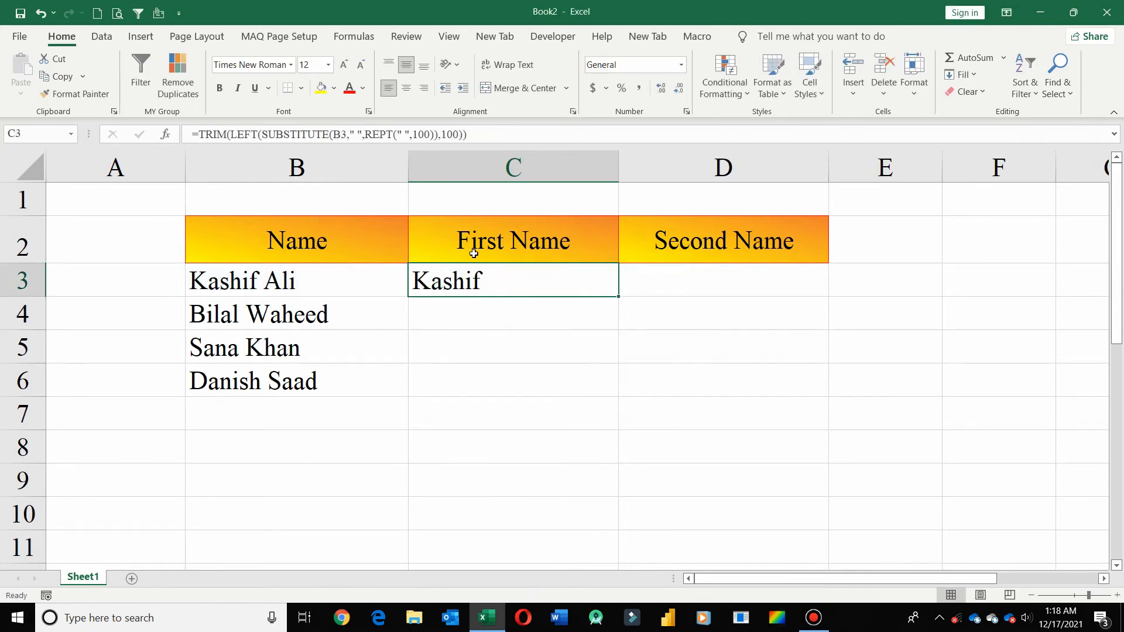
{"action": "key", "text": "ctrl+c"}
{"action": "left_click", "coordinate": [499, 419]}
{"action": "right_click", "coordinate": [499, 419]}
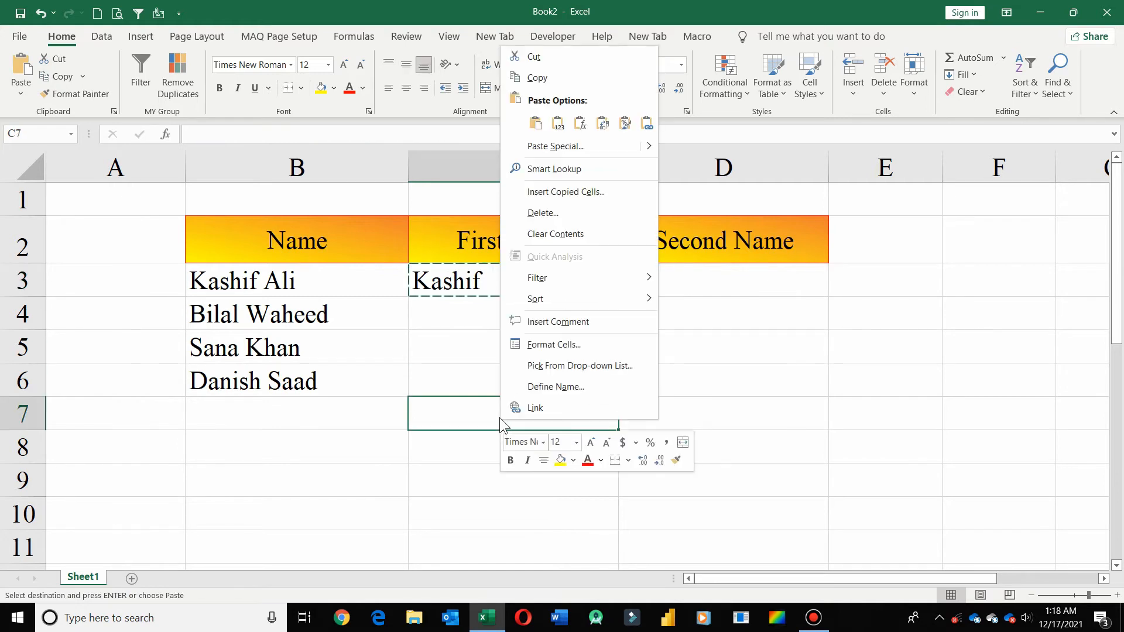
{"action": "left_click", "coordinate": [594, 141]}
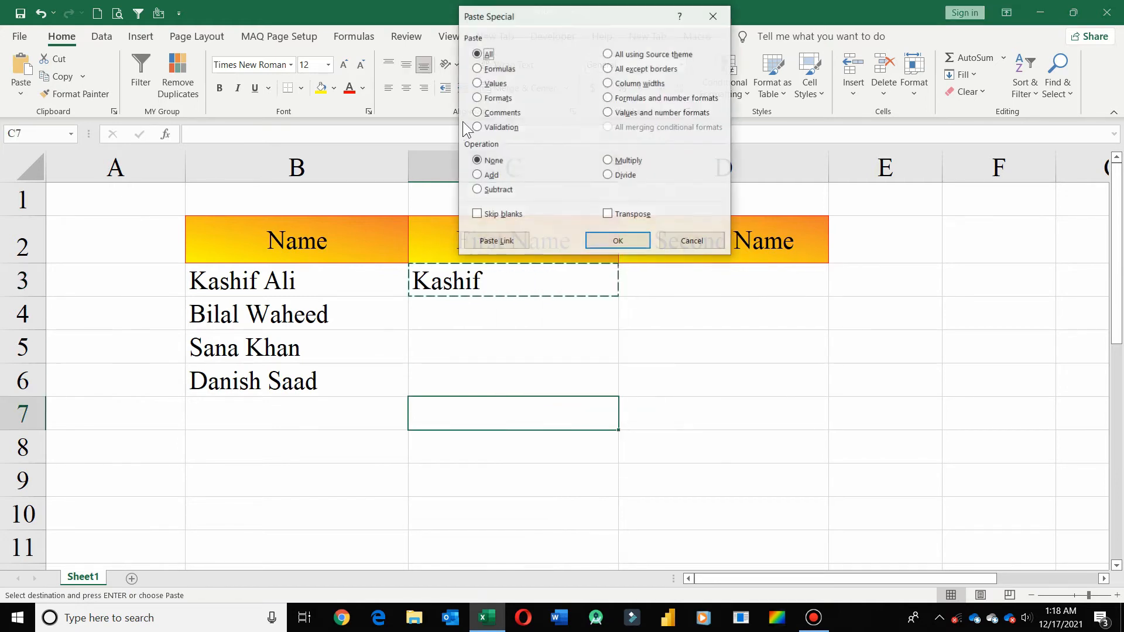
{"action": "left_click", "coordinate": [477, 83]}
{"action": "left_click", "coordinate": [618, 240]}
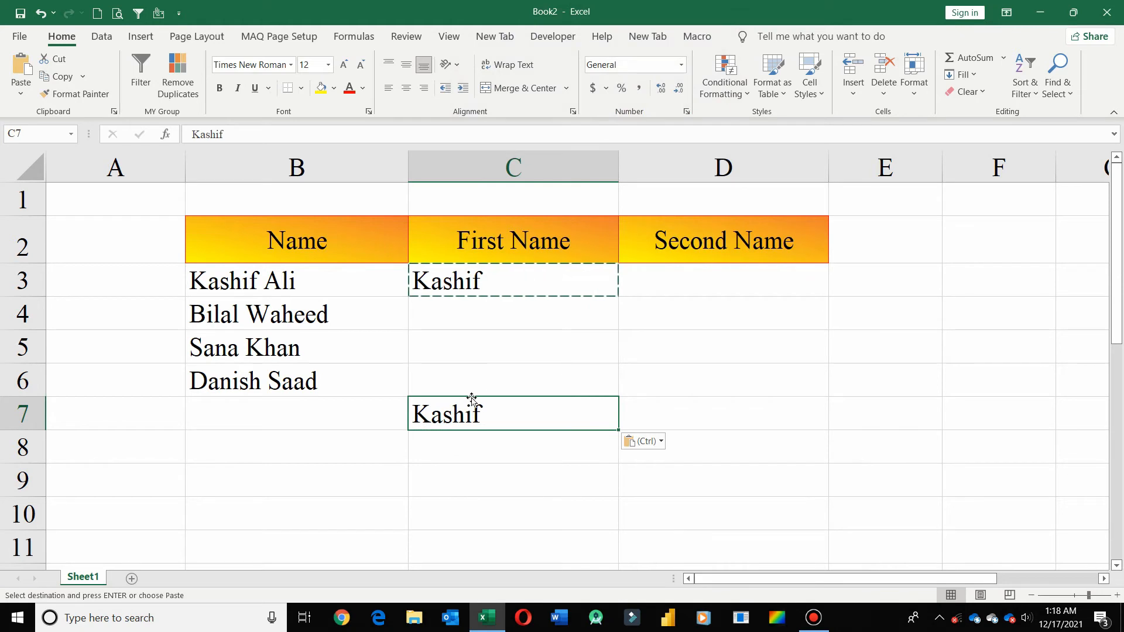
- Check where the trimmed text in C7 ends and delete the pasted value
{"action": "double_click", "coordinate": [567, 404]}
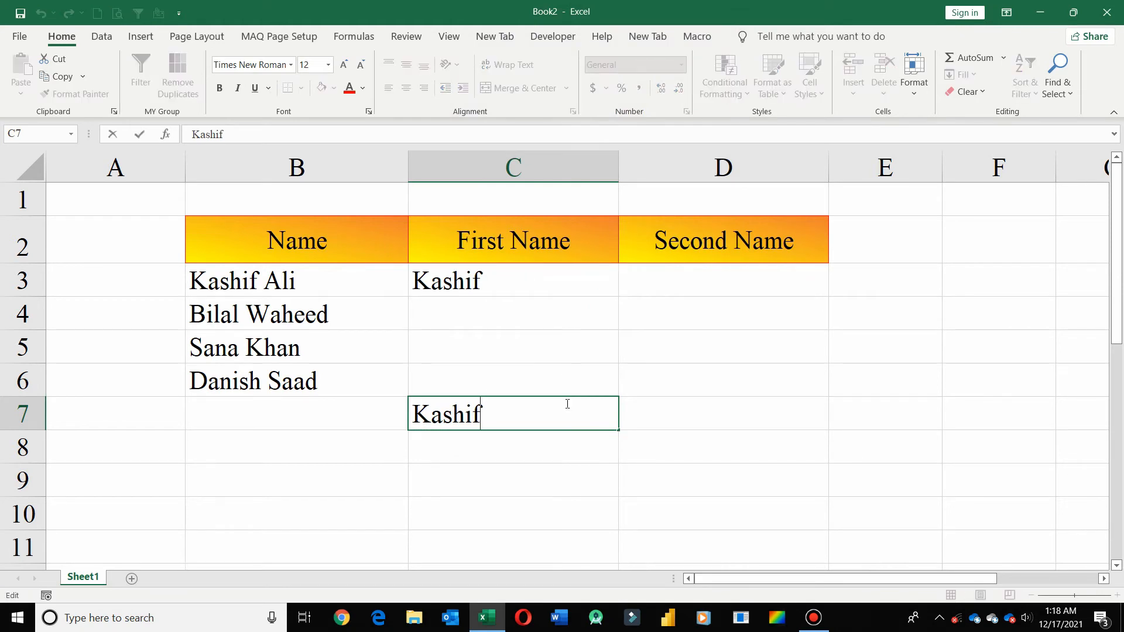
{"action": "key", "text": "Escape"}
{"action": "key", "text": "Delete"}
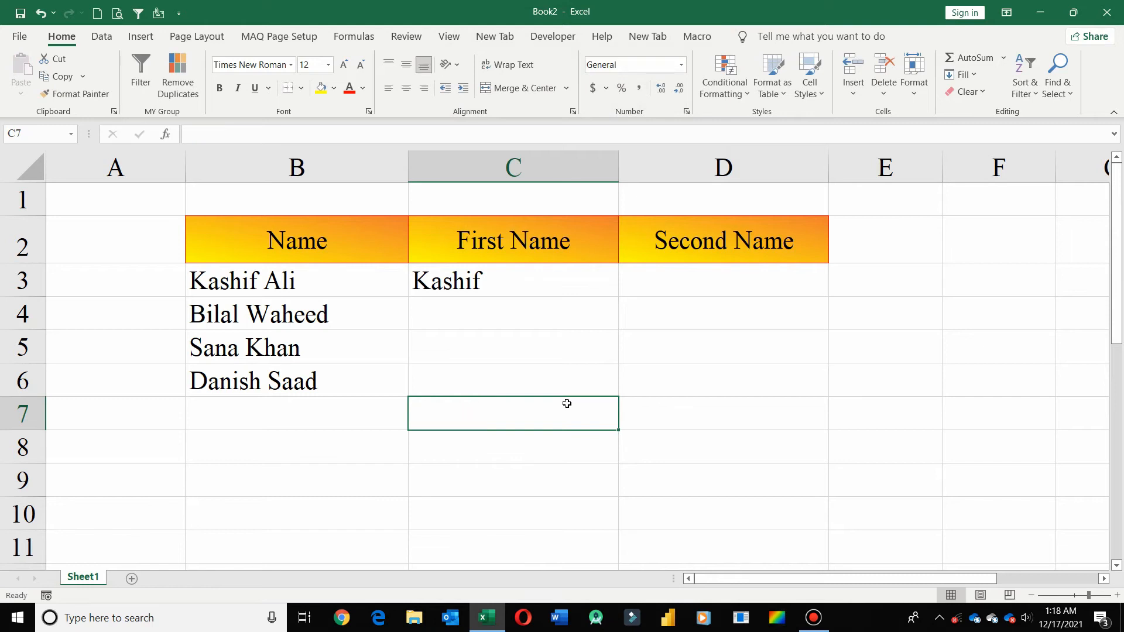
- Enter the formula =LEN(C3) in C7 to count the characters of the trimmed first name
{"action": "key", "text": "F2"}
{"action": "type", "text": "=e"}
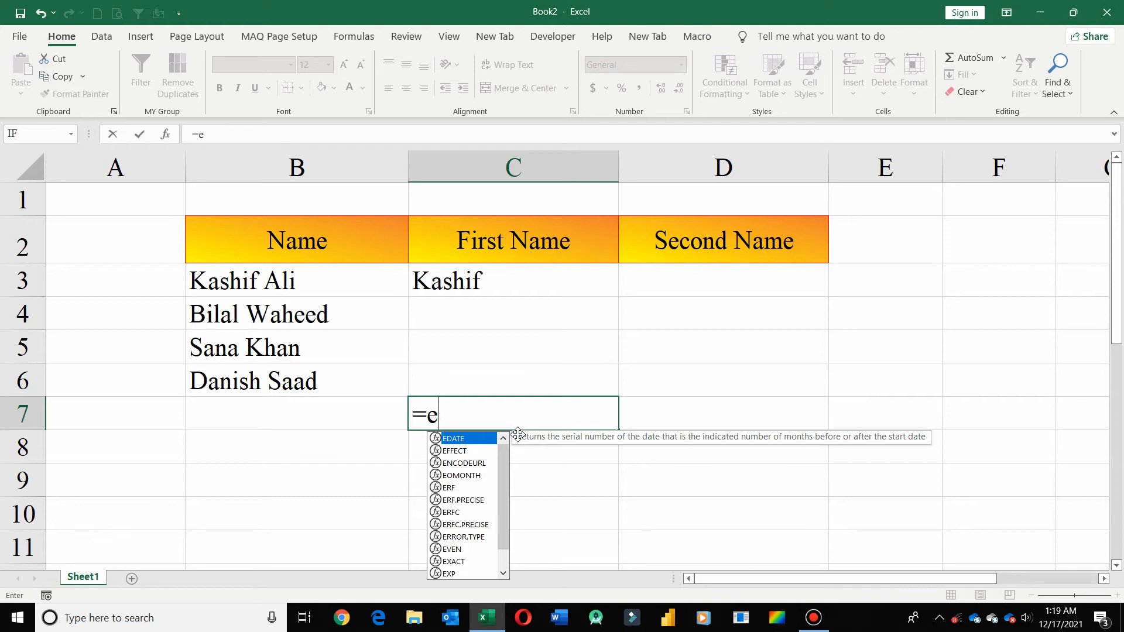
{"action": "key", "text": "BackSpace"}
{"action": "type", "text": "le"}
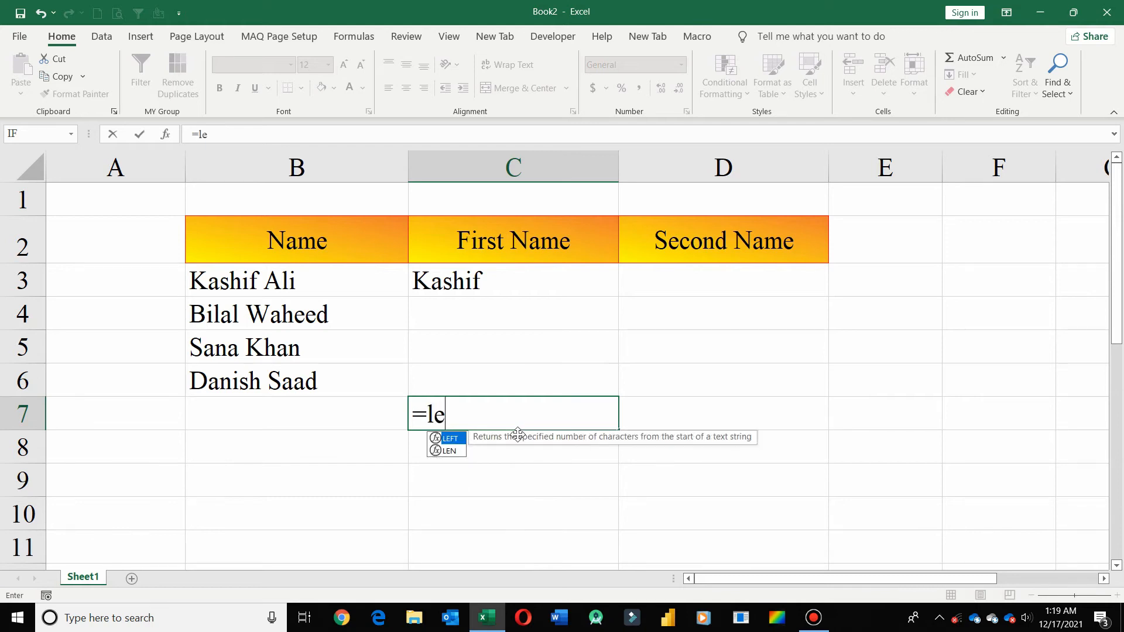
{"action": "key", "text": "Down"}
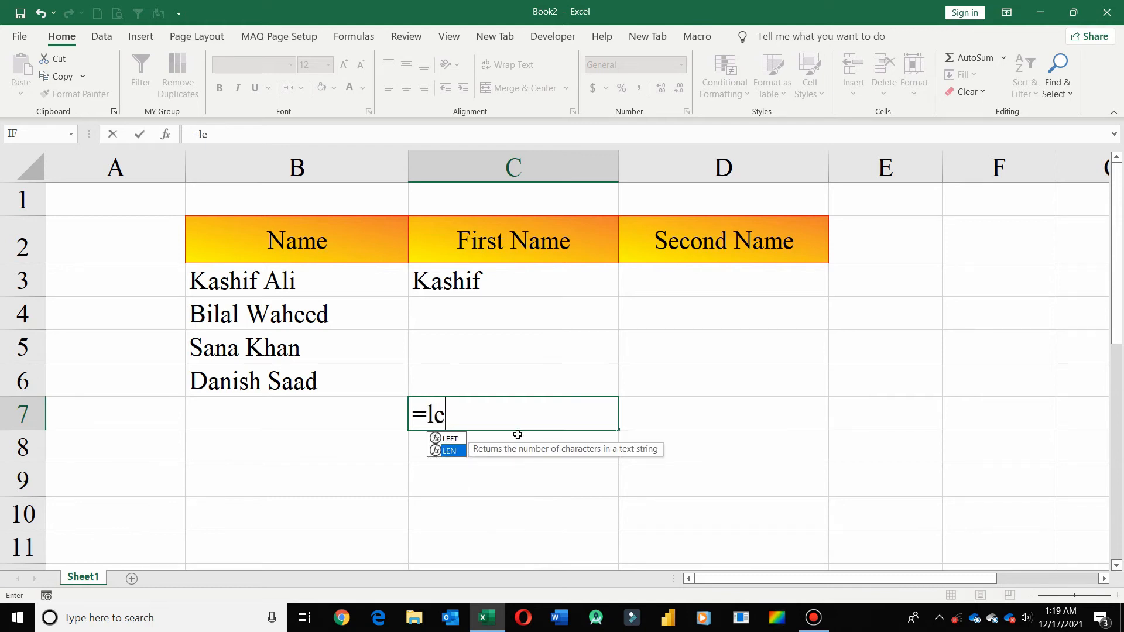
{"action": "key", "text": "Tab"}
{"action": "left_click", "coordinate": [491, 284]}
{"action": "key", "text": "Return"}
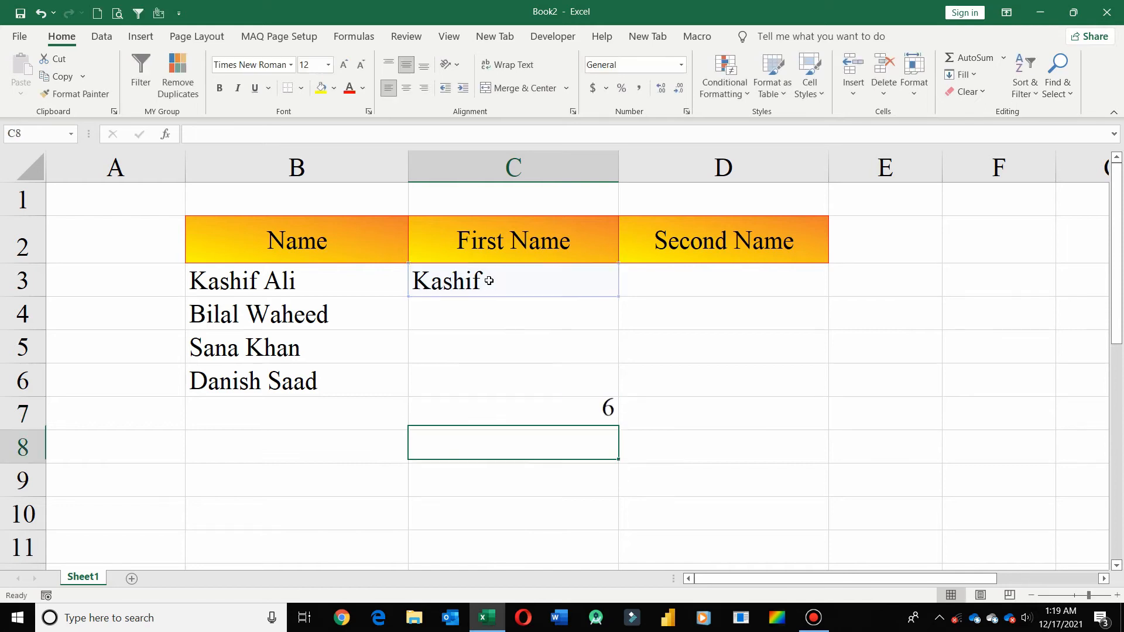
- Remove the TRIM wrapper and its closing parenthesis from the C3 formula, then check the LEN result in C7
{"action": "left_click", "coordinate": [544, 280]}
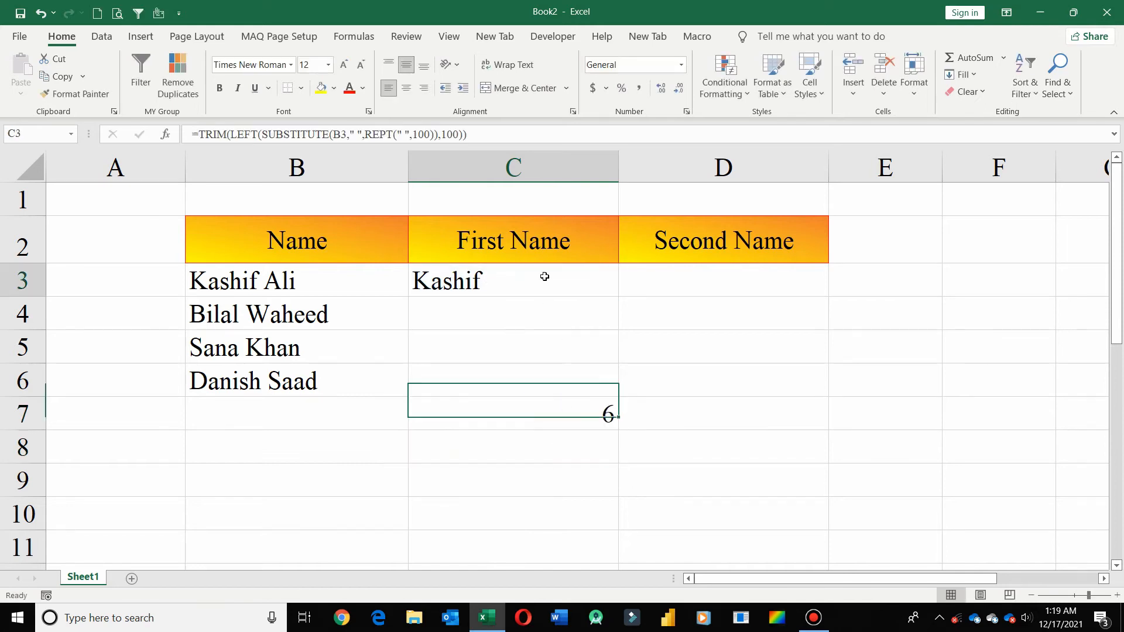
{"action": "left_click", "coordinate": [230, 134]}
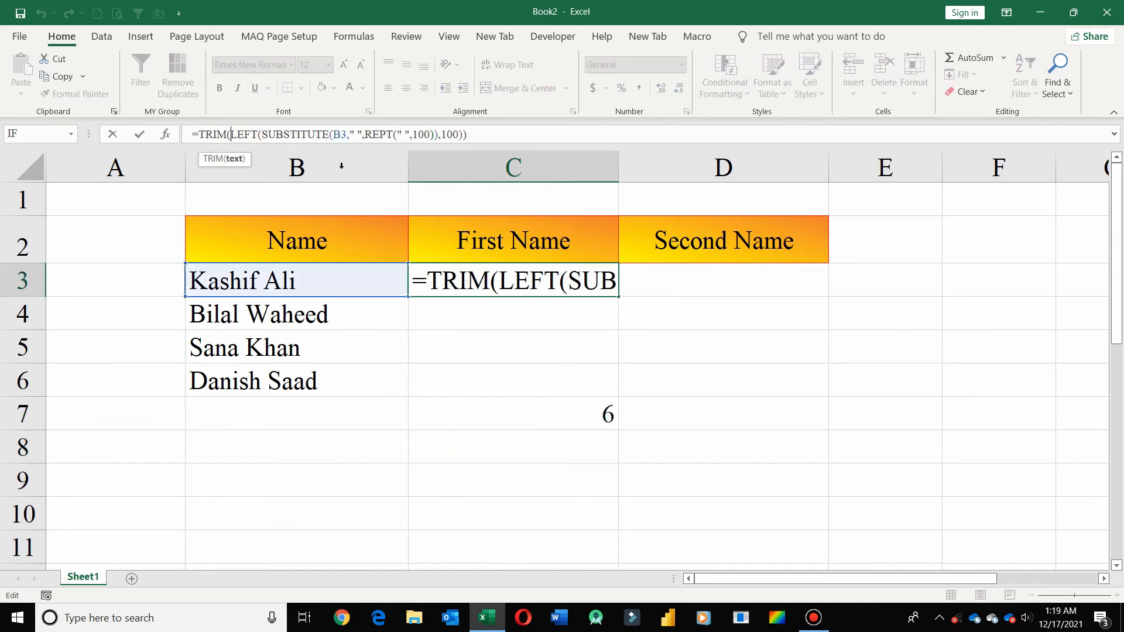
{"action": "key", "text": "BackSpace"}
{"action": "key", "text": "BackSpace"}
{"action": "key", "text": "BackSpace"}
{"action": "key", "text": "BackSpace"}
{"action": "key", "text": "BackSpace"}
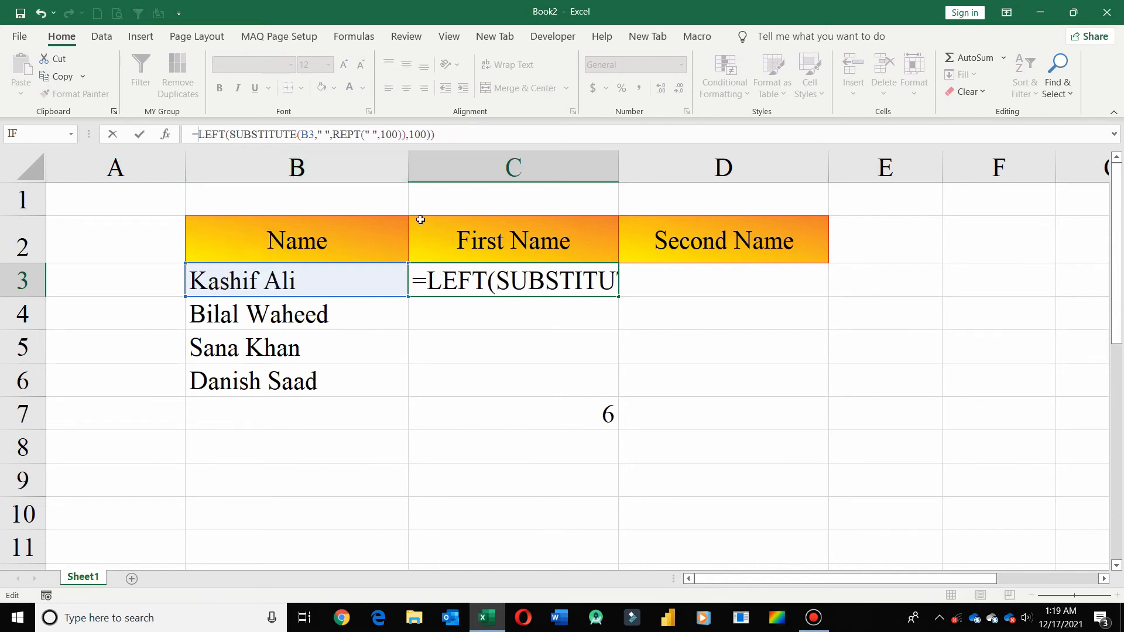
{"action": "left_click", "coordinate": [487, 131]}
{"action": "key", "text": "BackSpace"}
{"action": "key", "text": "Return"}
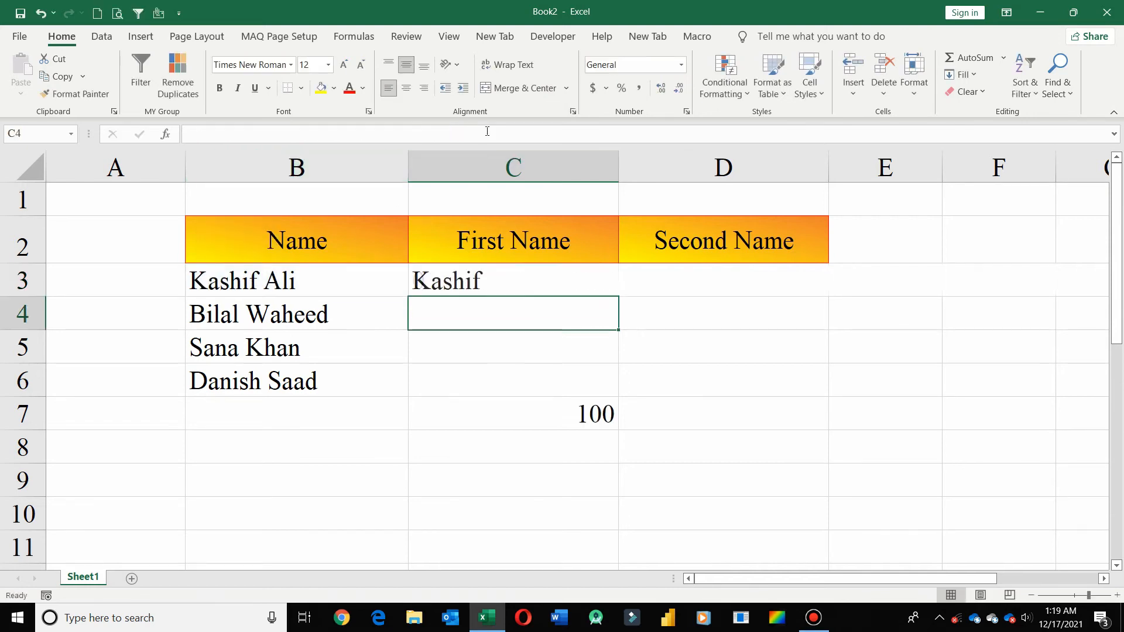
{"action": "left_click", "coordinate": [556, 415]}
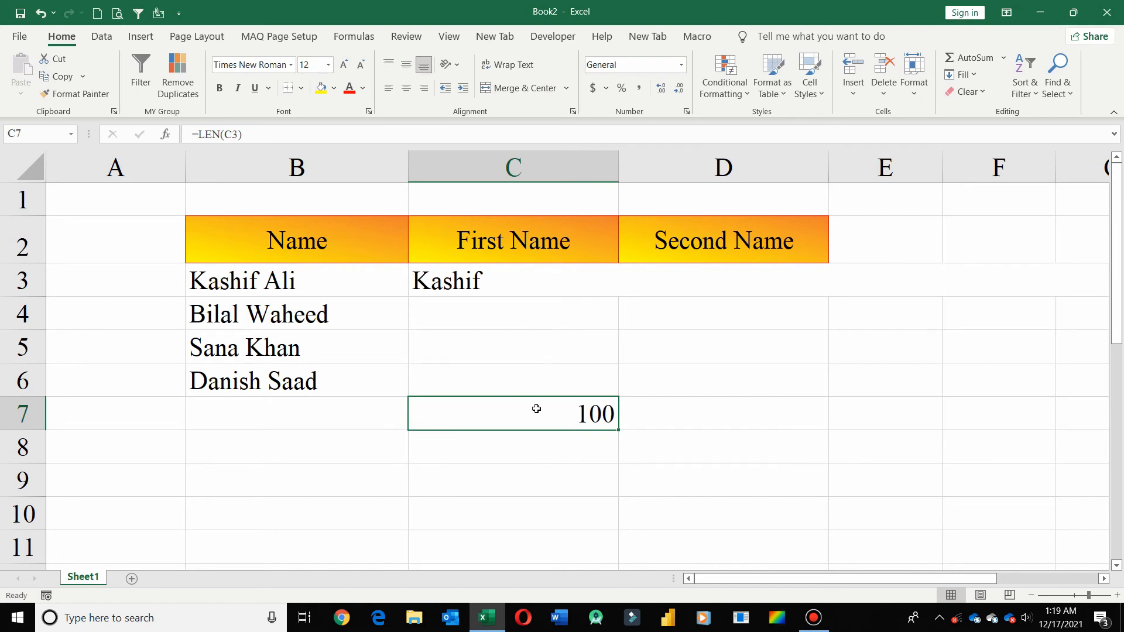
- Wrap the LEFT formula in C3 in TRIM again and accept the suggested correction
{"action": "left_click", "coordinate": [487, 281]}
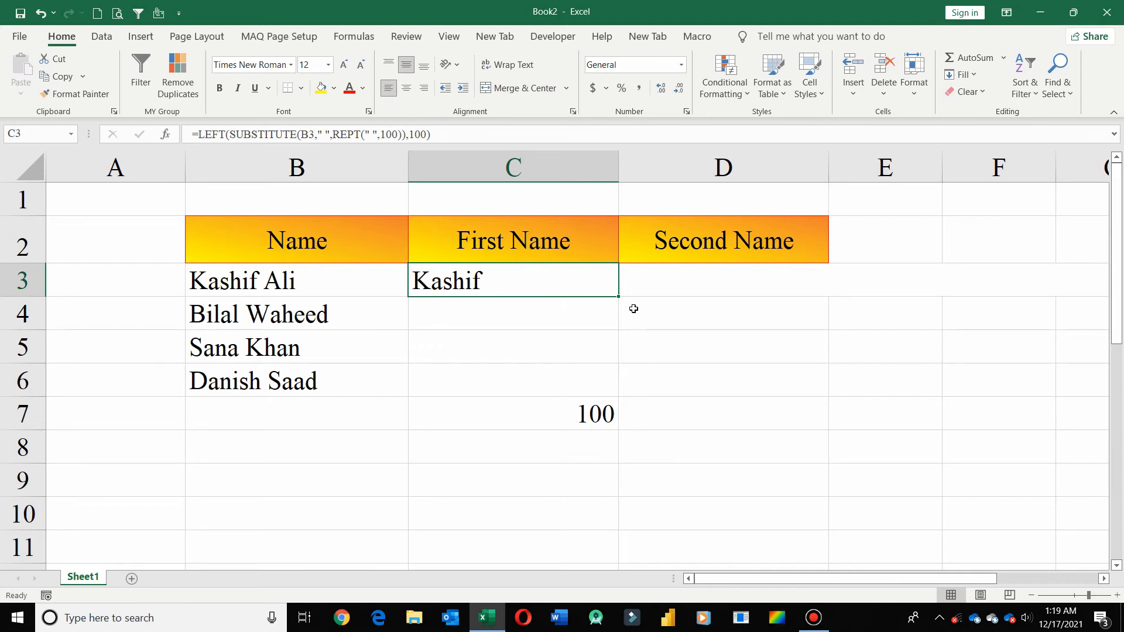
{"action": "left_click_drag", "start_coordinate": [198, 134], "coordinate": [329, 168]}
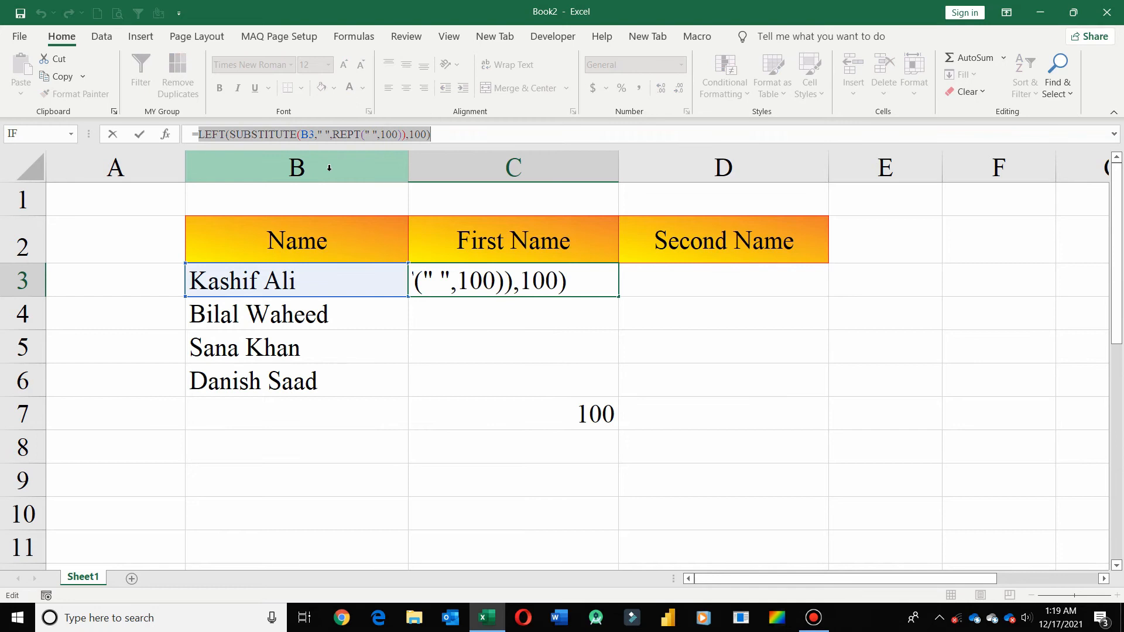
{"action": "left_click", "coordinate": [237, 136]}
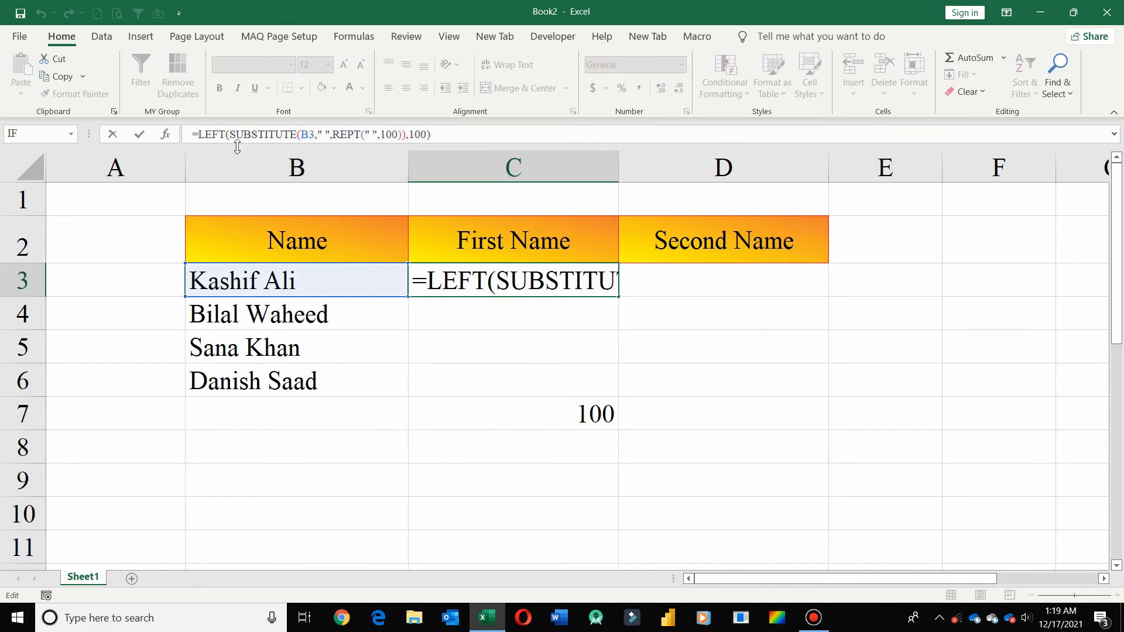
{"action": "type", "text": "trim"}
{"action": "key", "text": "Tab"}
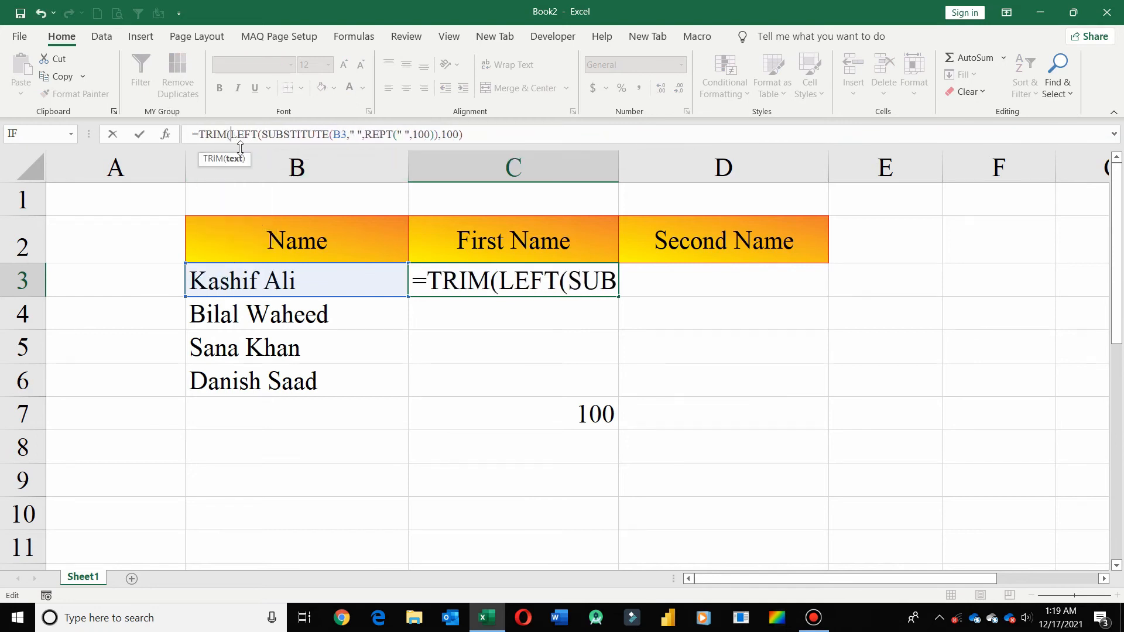
{"action": "left_click", "coordinate": [538, 136]}
{"action": "key", "text": "Return"}
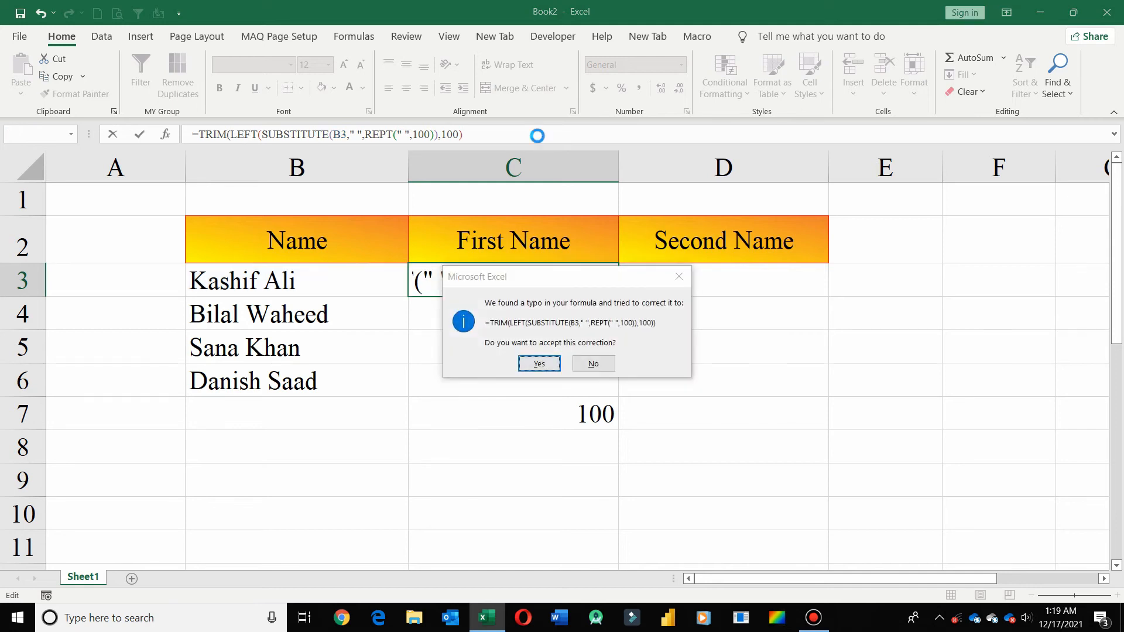
{"action": "key", "text": "Return"}
- Delete the LEN formula from C7 and fill the TRIM formula in C3 down to C6
{"action": "key", "text": "Down"}
{"action": "key", "text": "Down"}
{"action": "key", "text": "Down"}
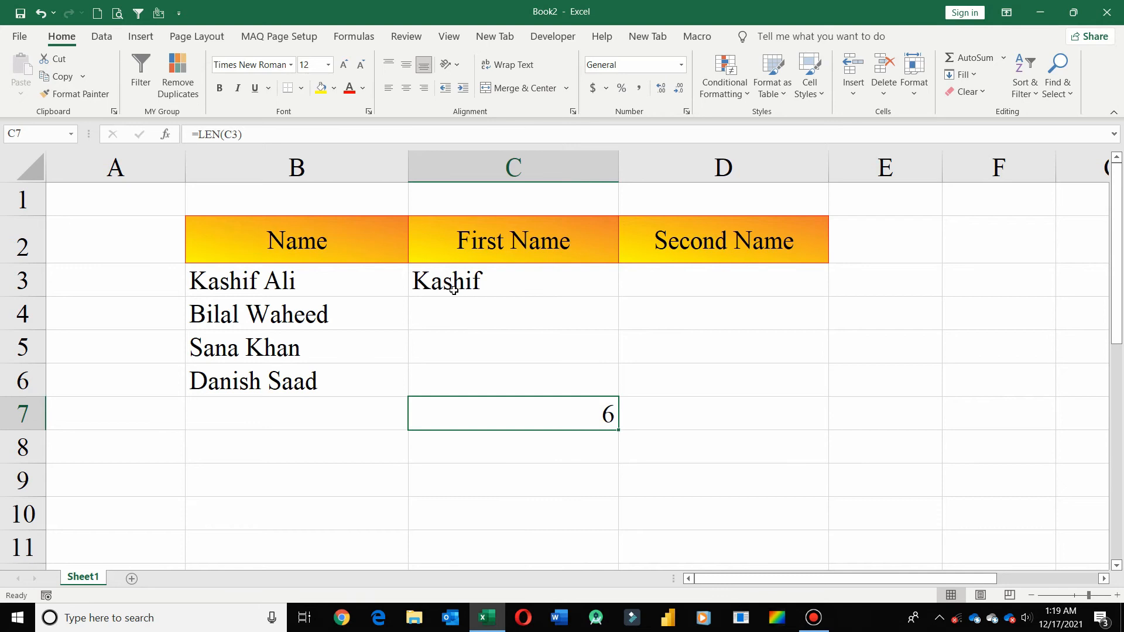
{"action": "key", "text": "Delete"}
{"action": "left_click", "coordinate": [580, 281]}
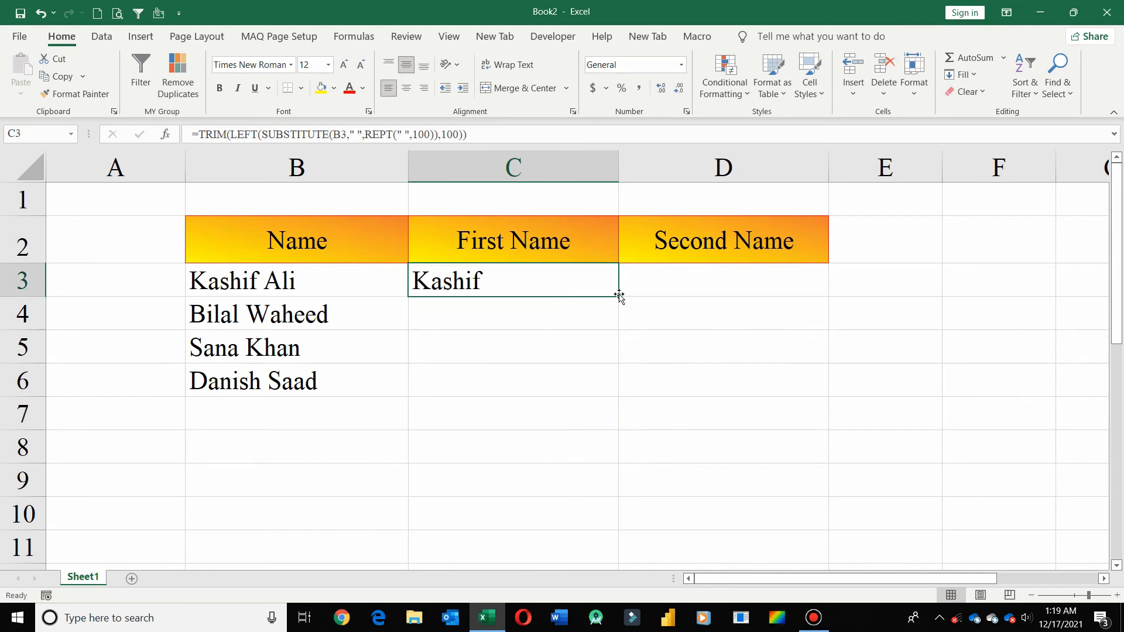
{"action": "double_click", "coordinate": [620, 294]}
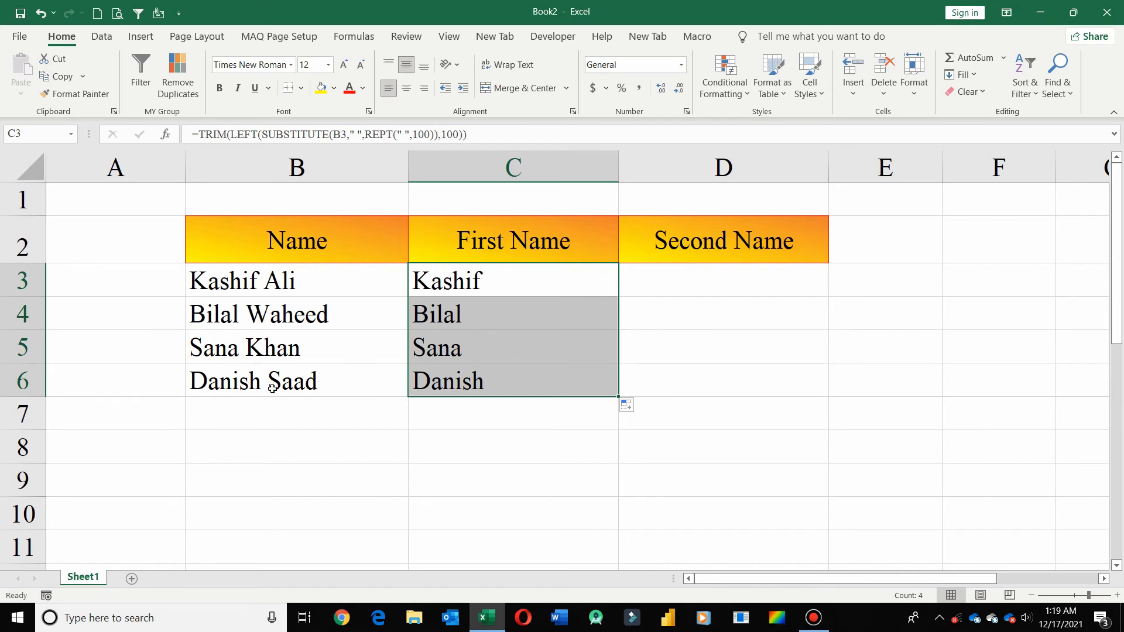
- Copy the full formula text from C3 and paste it into D3 with its B3 reference unchanged
{"action": "left_click", "coordinate": [495, 277]}
{"action": "left_click_drag", "start_coordinate": [466, 129], "coordinate": [184, 123]}
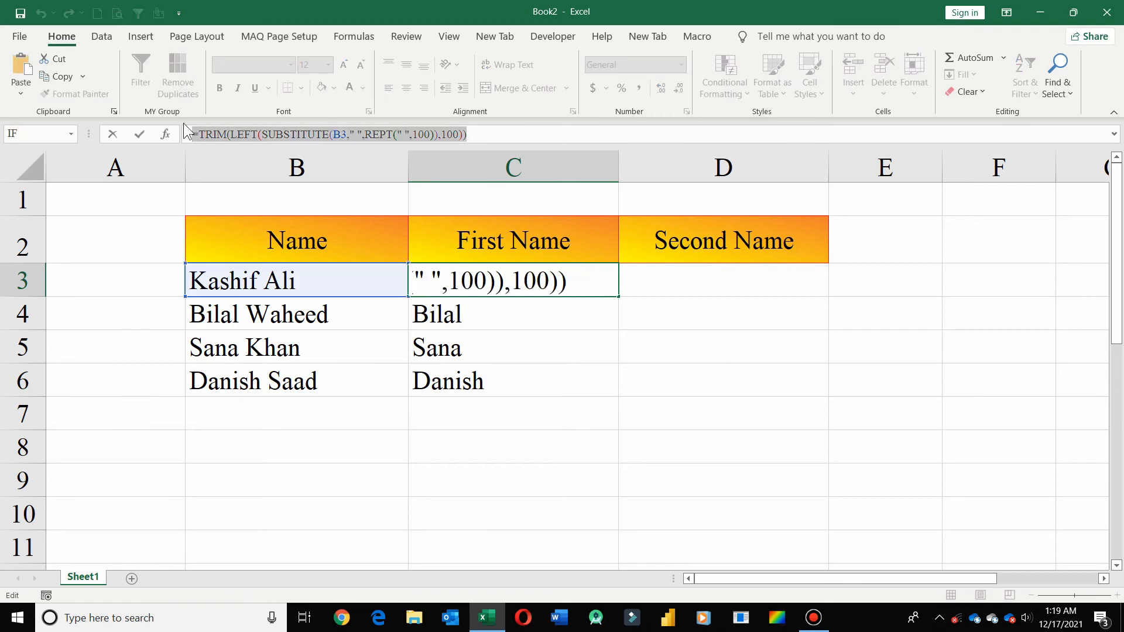
{"action": "key", "text": "ctrl+c"}
{"action": "key", "text": "Tab"}
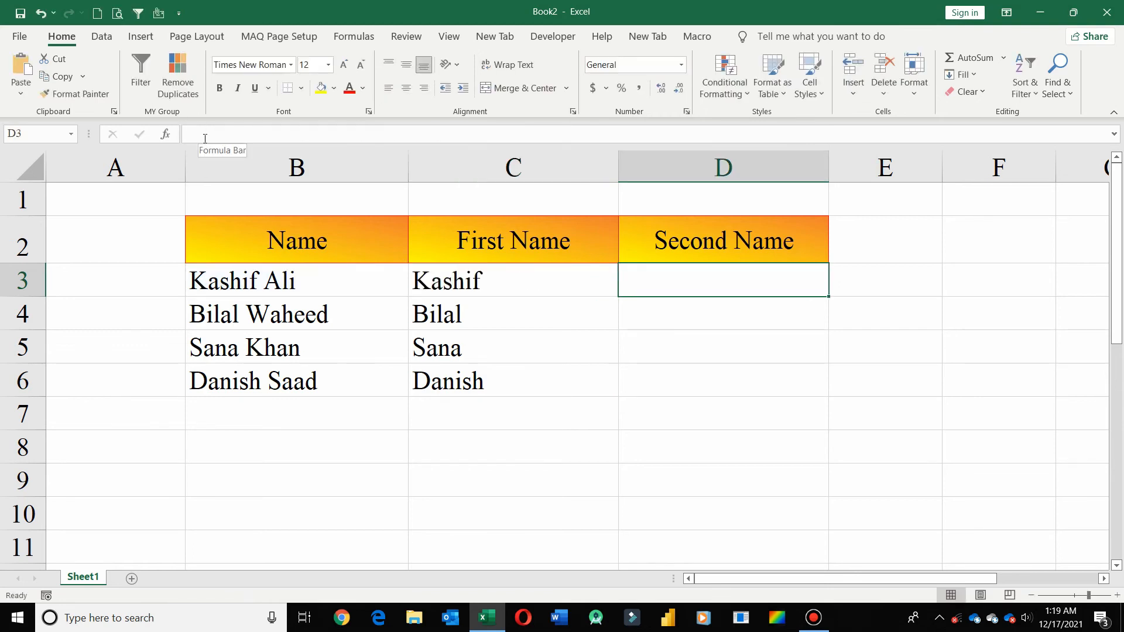
{"action": "key", "text": "ctrl+v"}
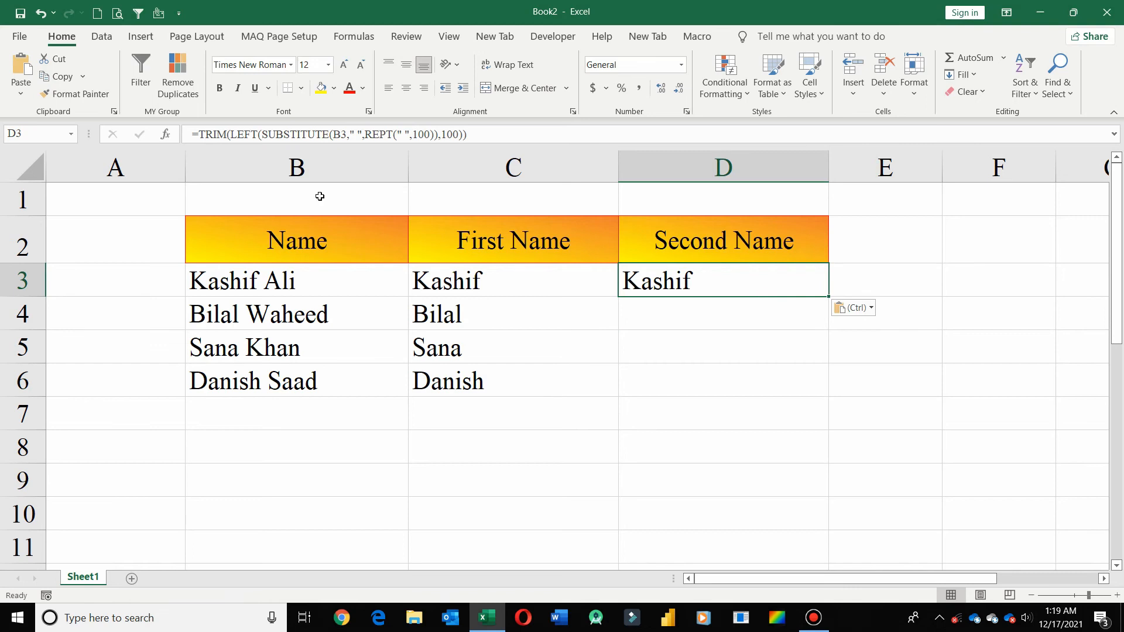
- Replace LEFT with RIGHT in the D3 formula to give =TRIM(RIGHT(SUBSTITUTE(B3," ",REPT(" ",100)),100))
{"action": "left_click", "coordinate": [255, 135]}
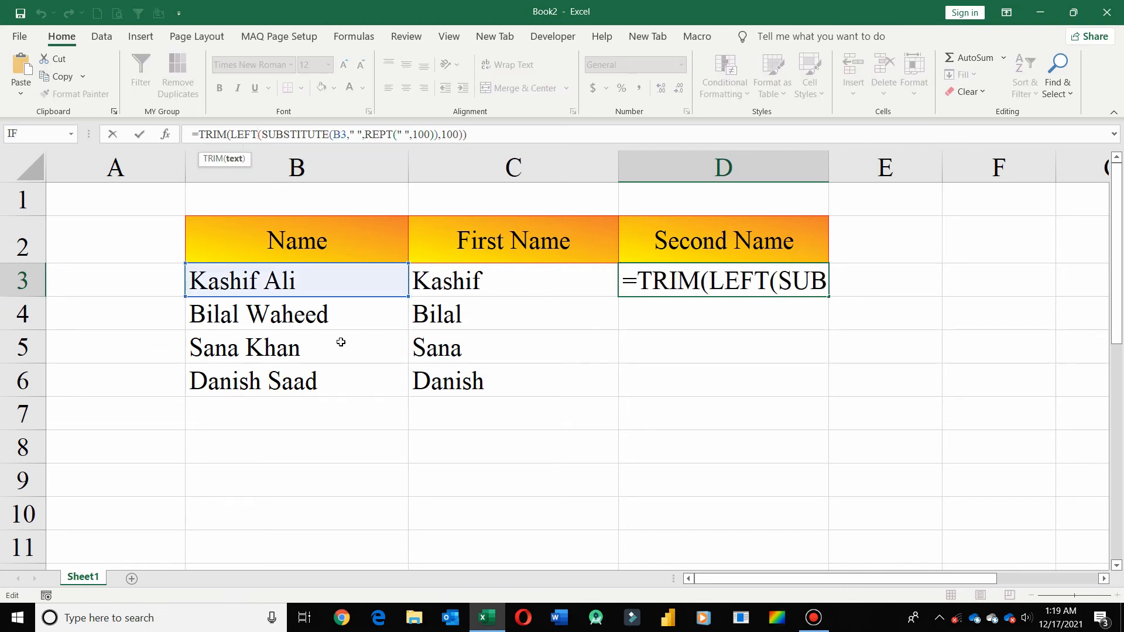
{"action": "key", "text": "BackSpace"}
{"action": "key", "text": "BackSpace"}
{"action": "key", "text": "BackSpace"}
{"action": "key", "text": "BackSpace"}
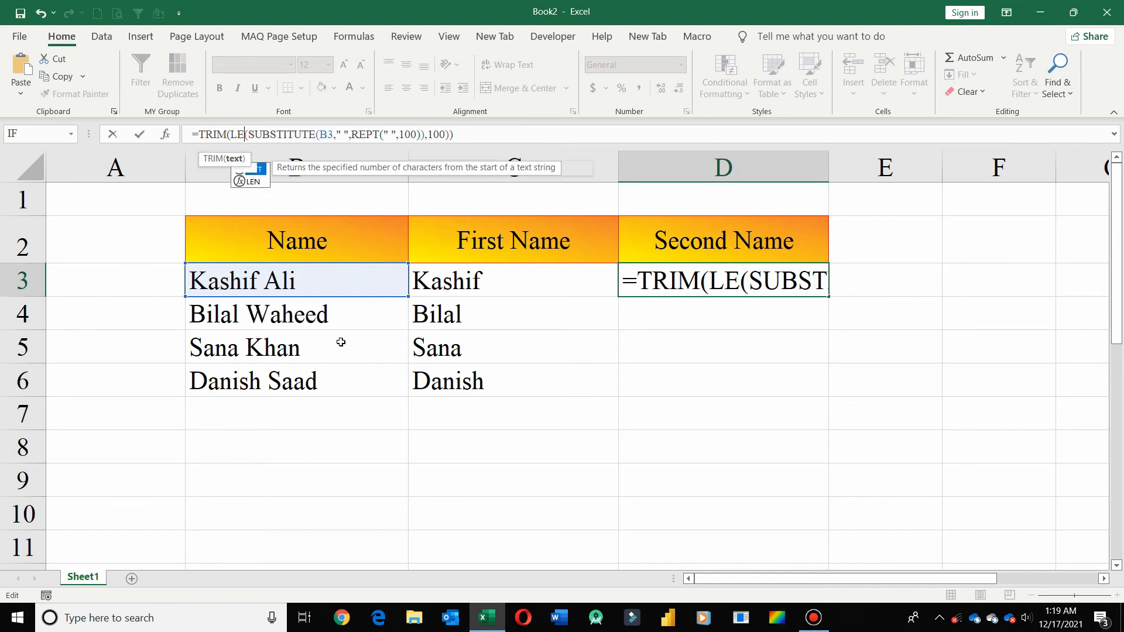
{"action": "type", "text": "rigt"}
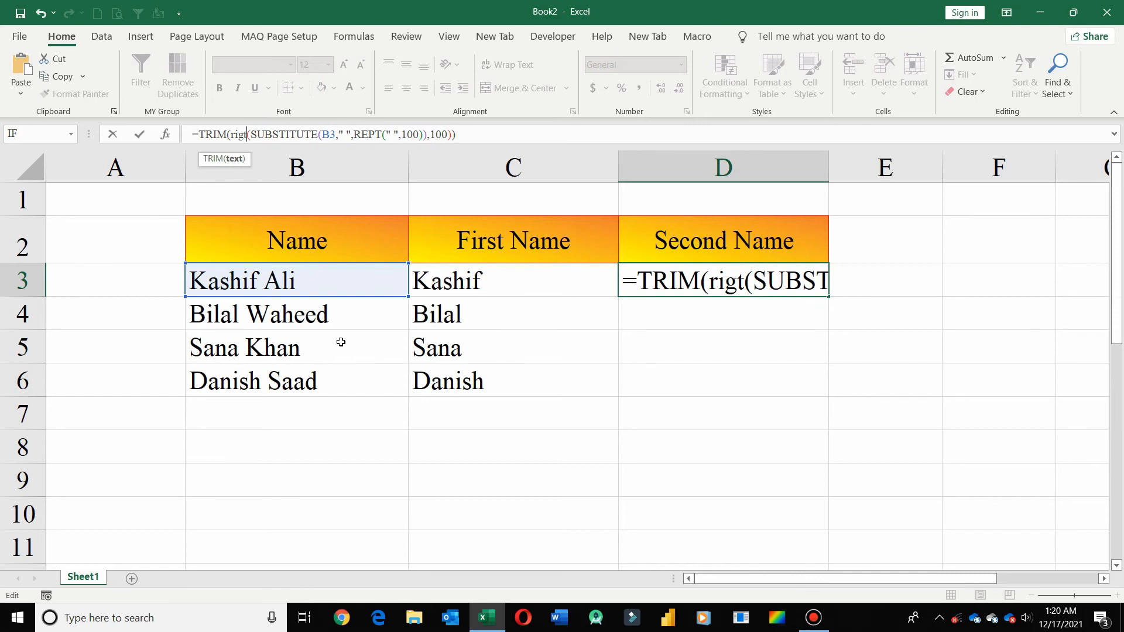
{"action": "key", "text": "BackSpace"}
{"action": "key", "text": "Tab"}
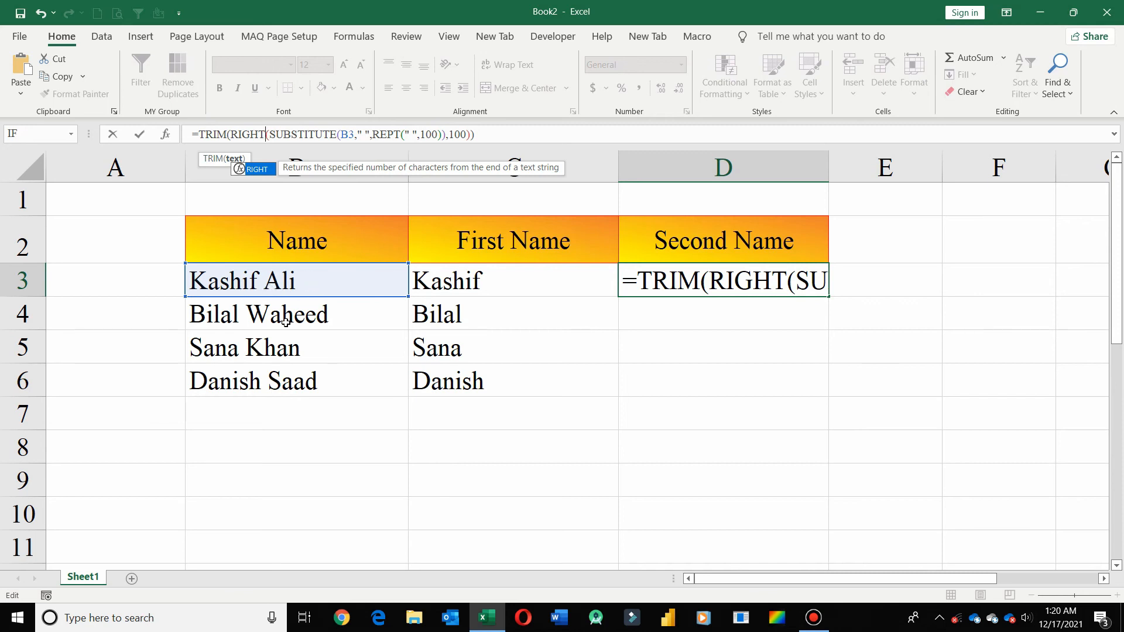
{"action": "key", "text": "Return"}
- Fill the Second Name formula from D3 down to D6 and minimize the workbook window
{"action": "left_click", "coordinate": [719, 291]}
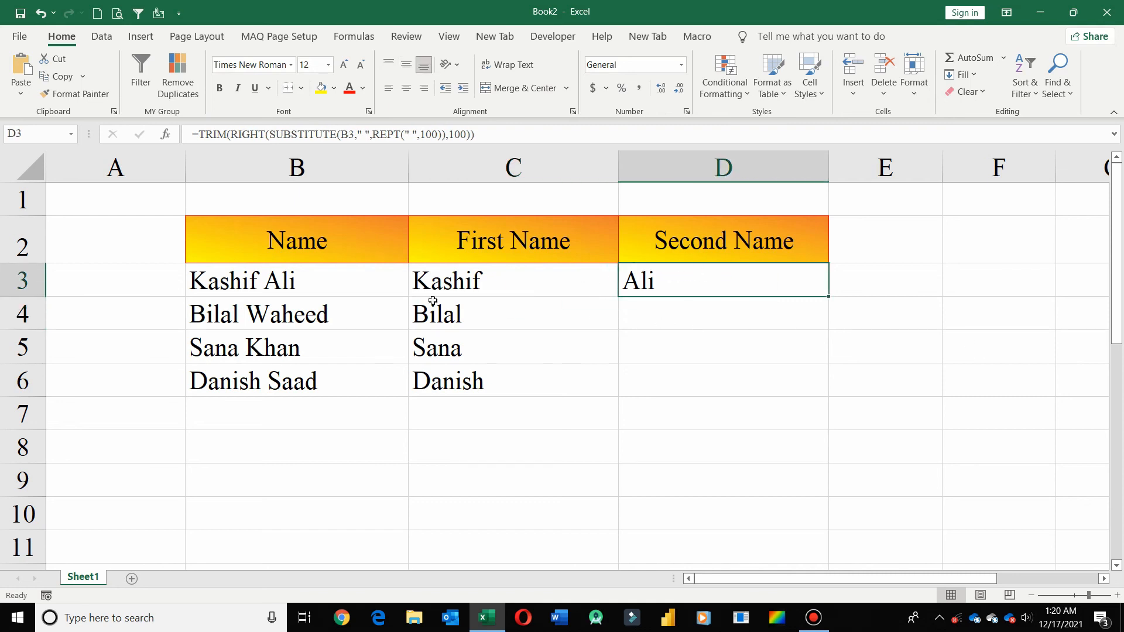
{"action": "double_click", "coordinate": [828, 297]}
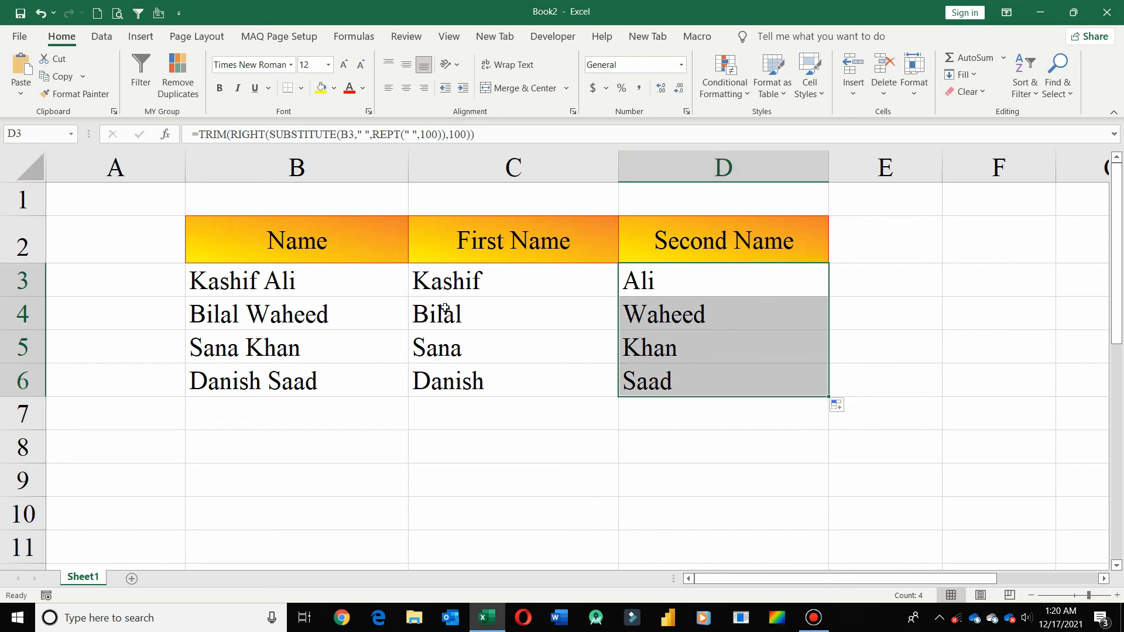
{"action": "left_click", "coordinate": [498, 319]}
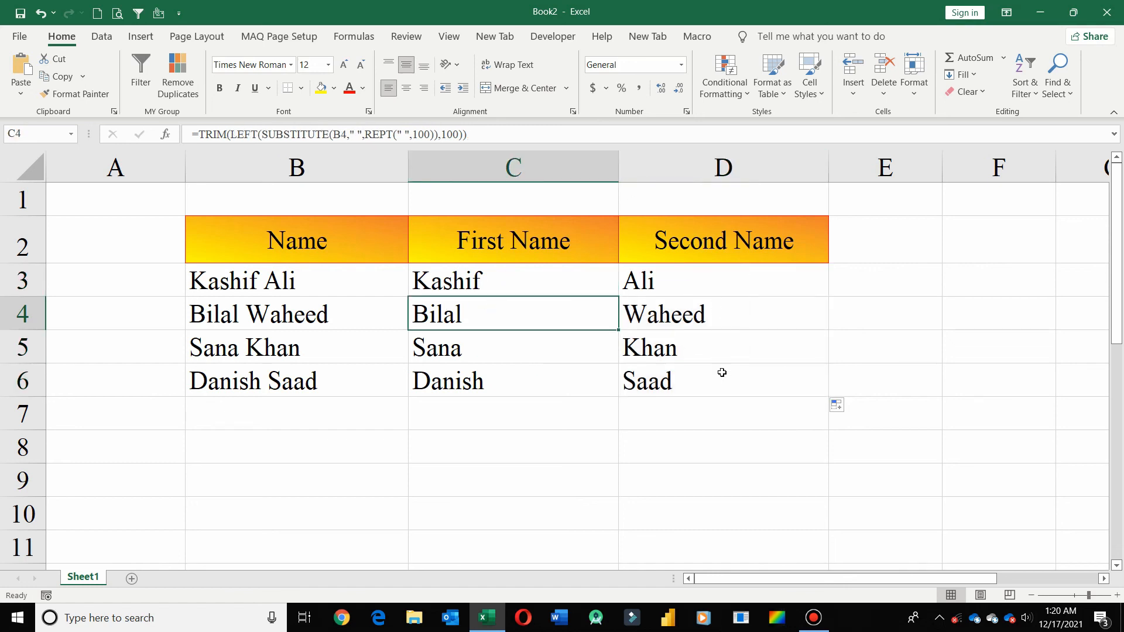
{"action": "left_click", "coordinate": [714, 426]}
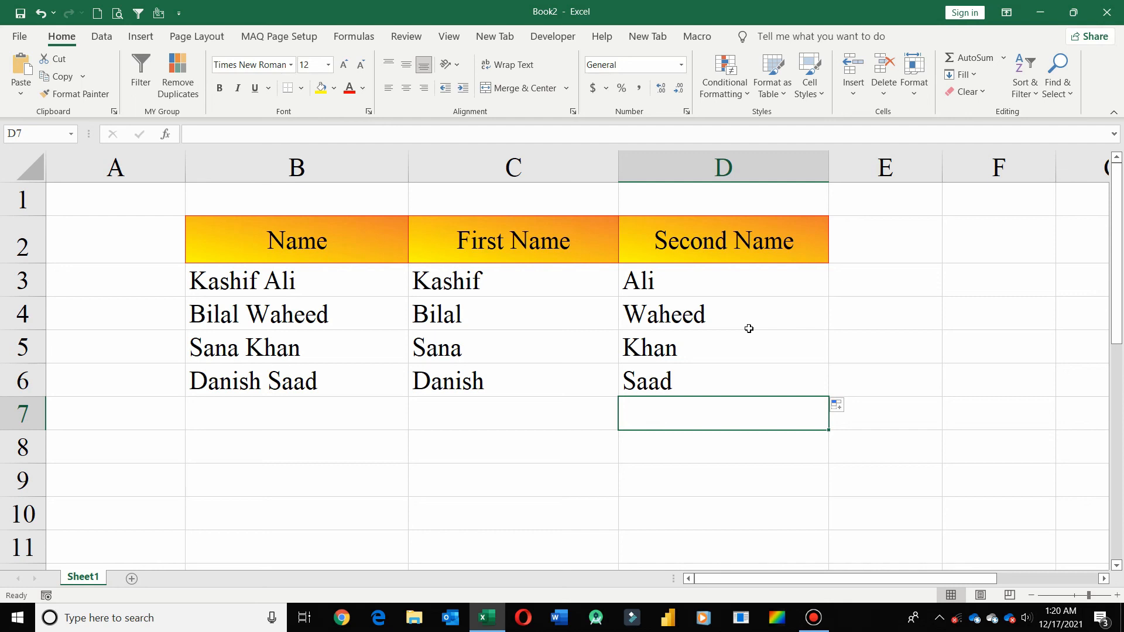
{"action": "left_click", "coordinate": [1040, 12]}
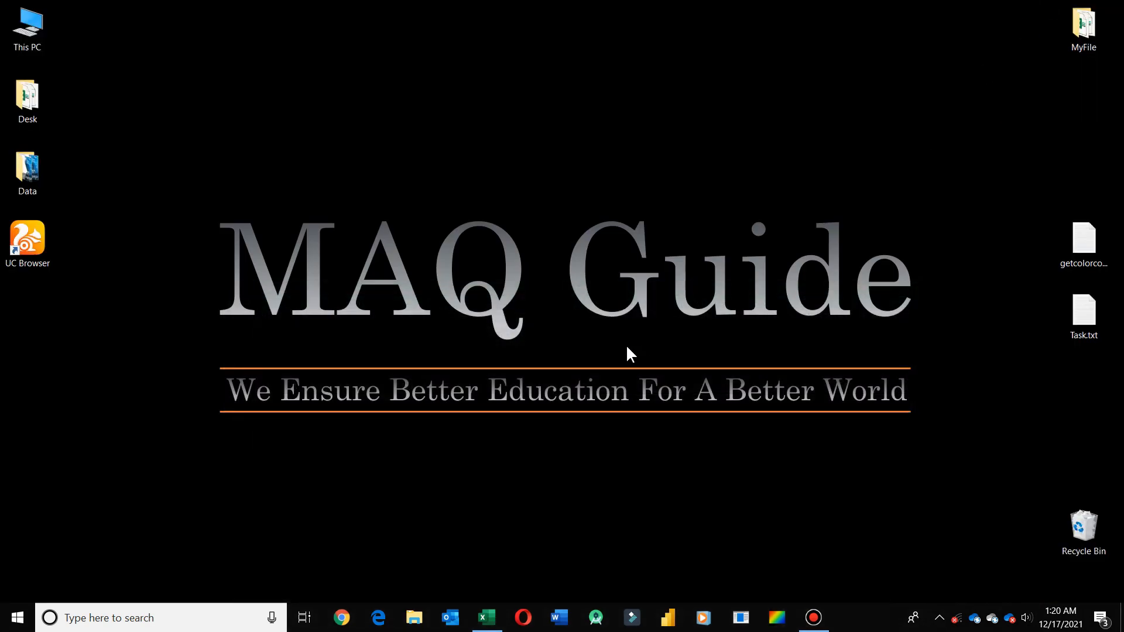